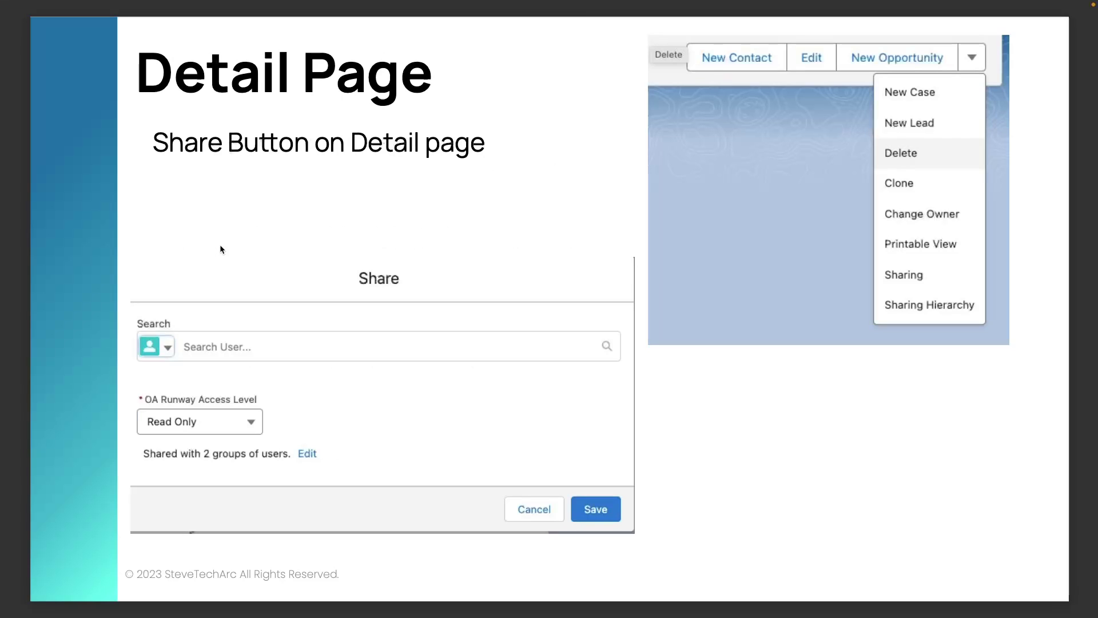
Switch from the slides to the browser showing runway record OAR-000047861
key("super+Tab")
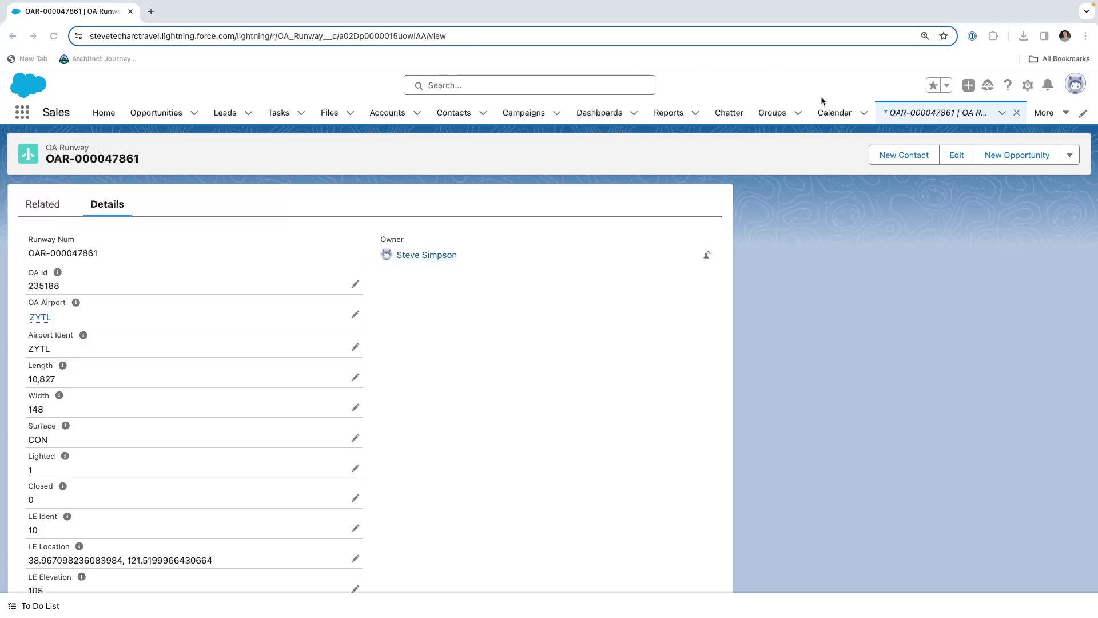
Give a searched-for user Read Only manual sharing on record OAR-000047861 and save
left_click(1069, 160)
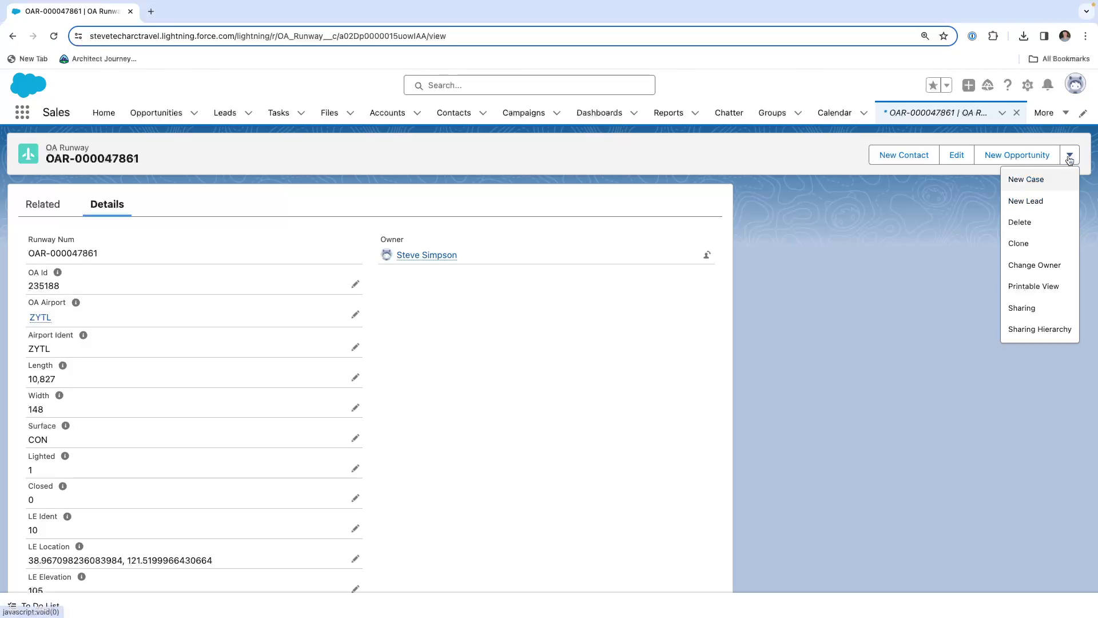
key("super+plus")
key("super+plus")
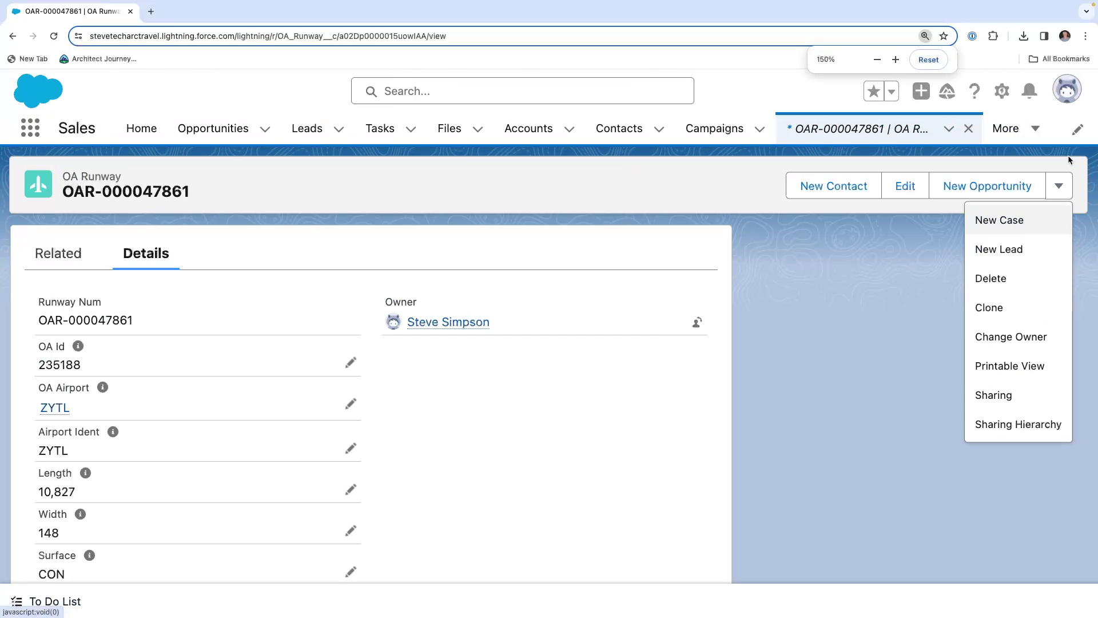
left_click(979, 393)
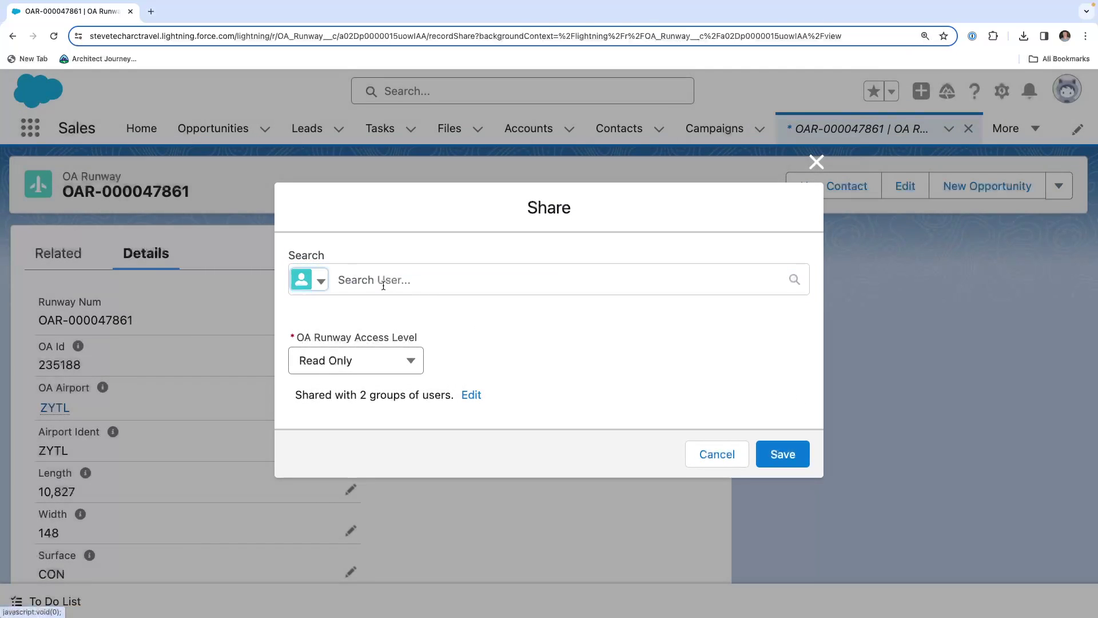
left_click(383, 284)
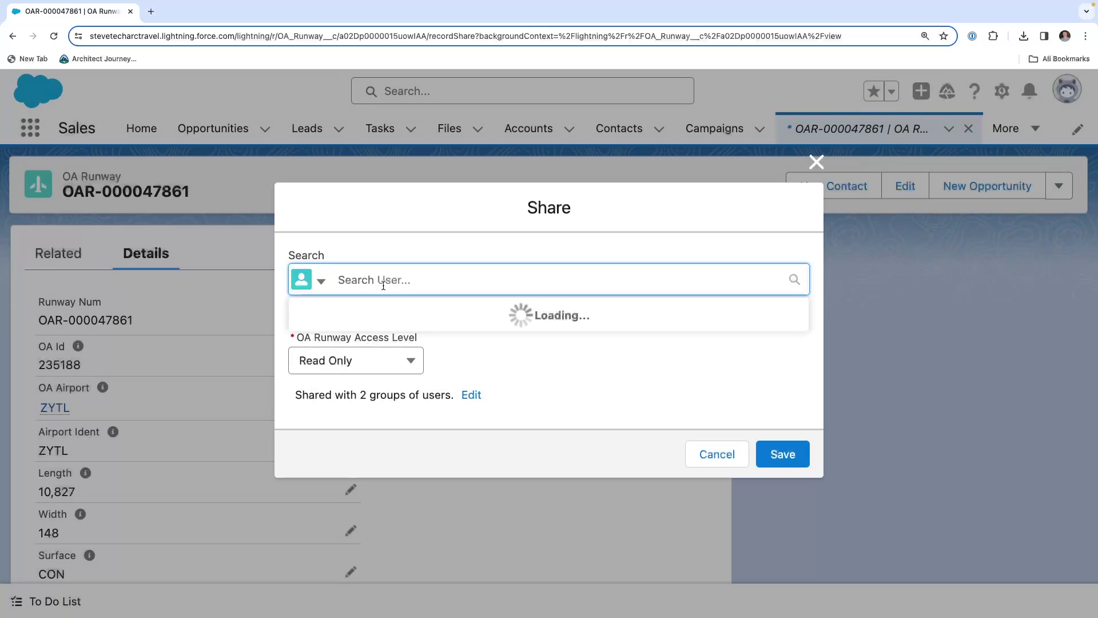
type("paul")
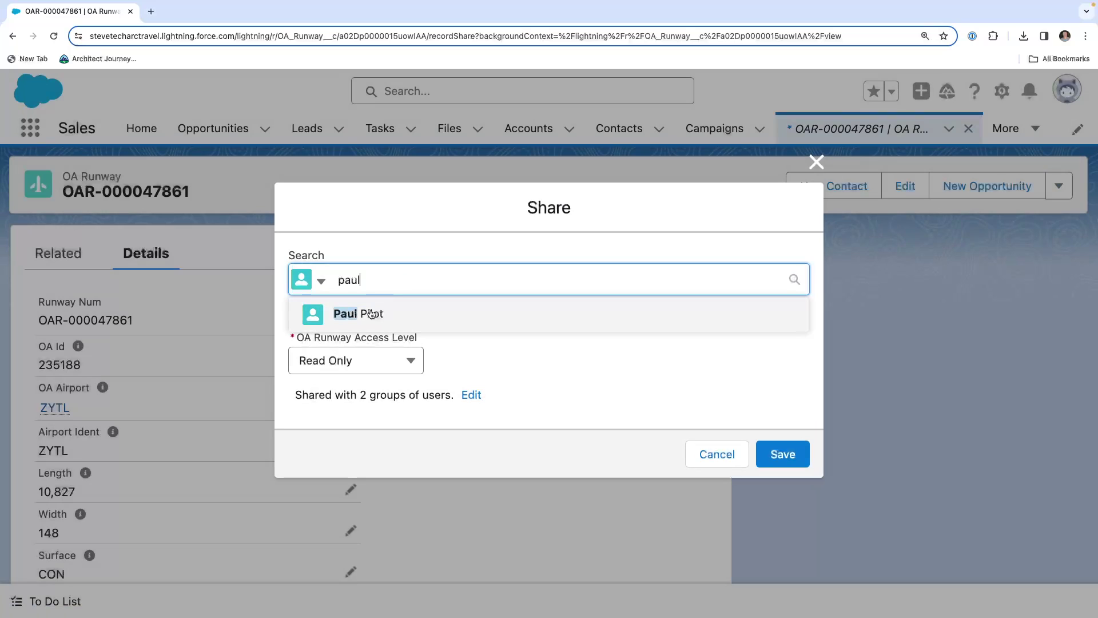
left_click(369, 314)
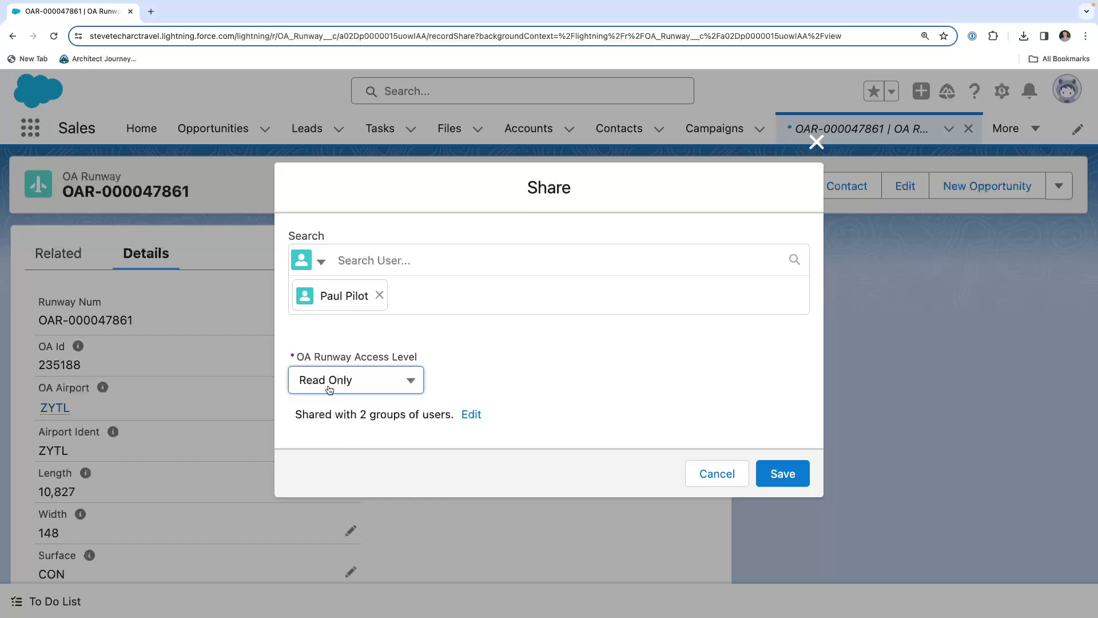
left_click(417, 371)
left_click(578, 355)
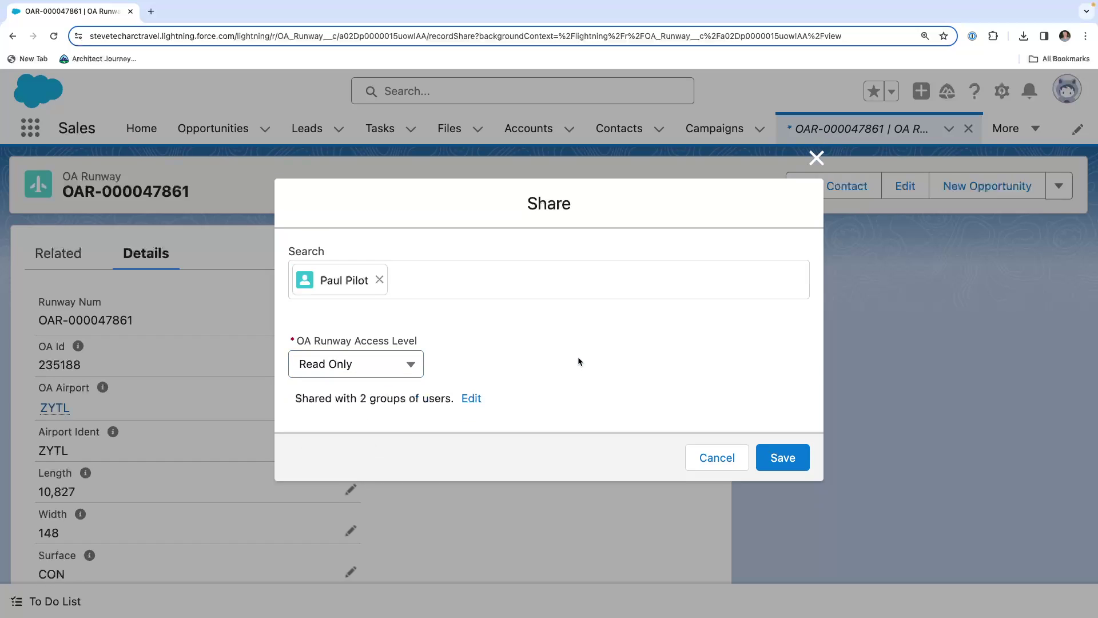
left_click(781, 457)
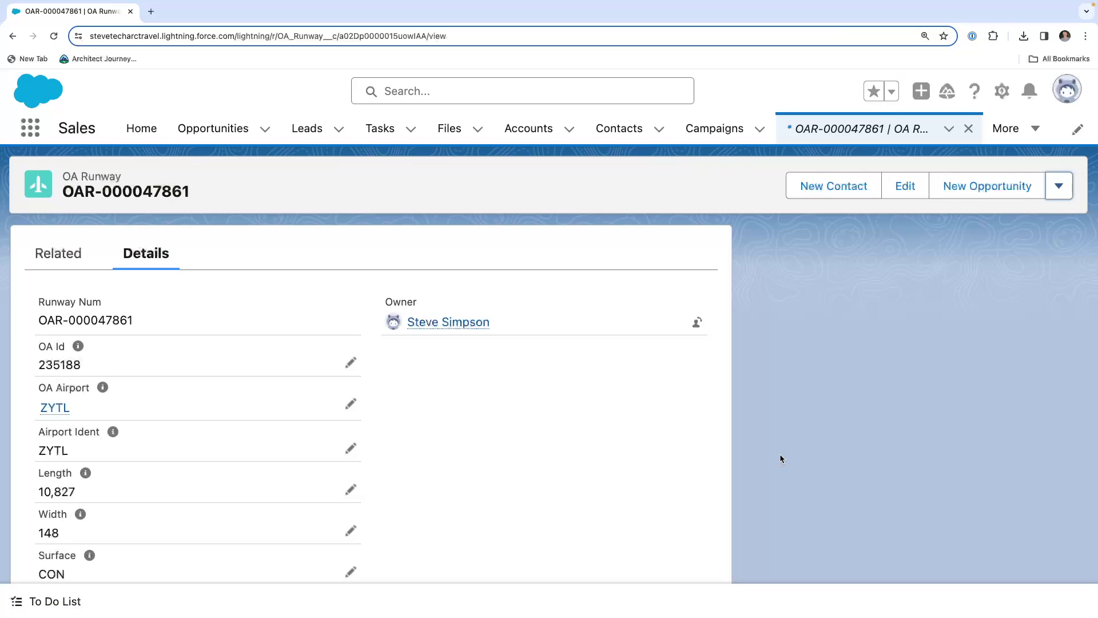
left_click(1059, 187)
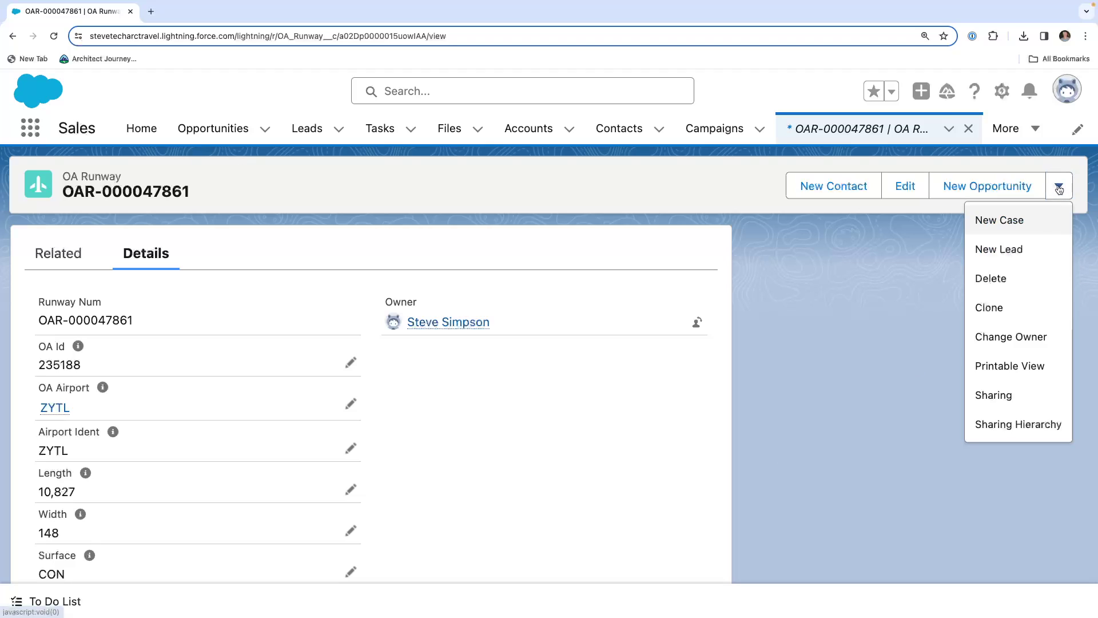
left_click(1007, 392)
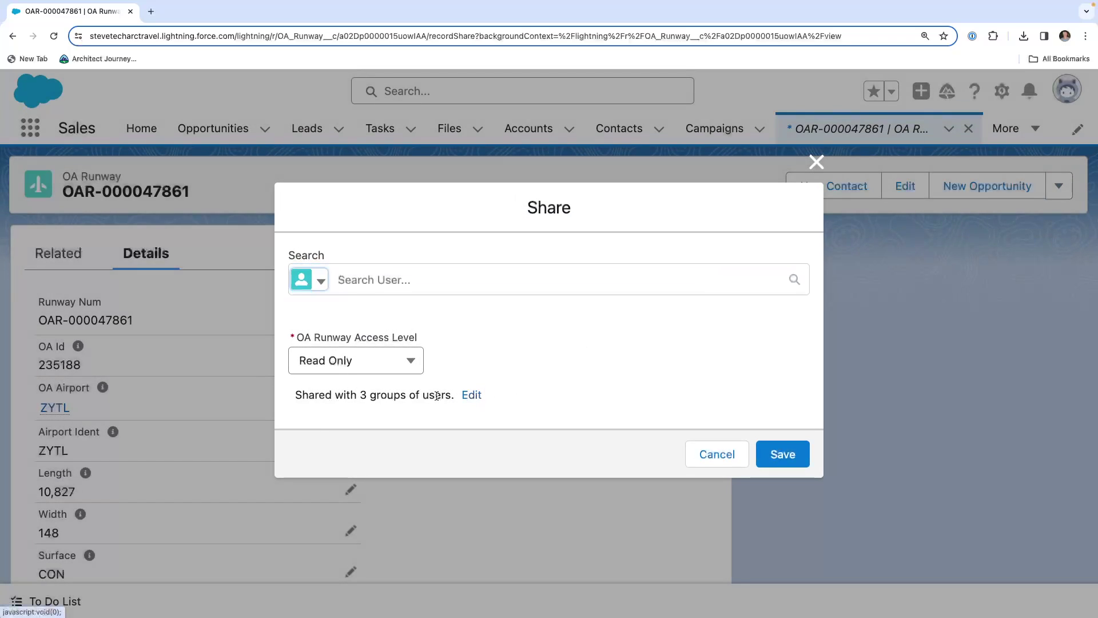
left_click(471, 394)
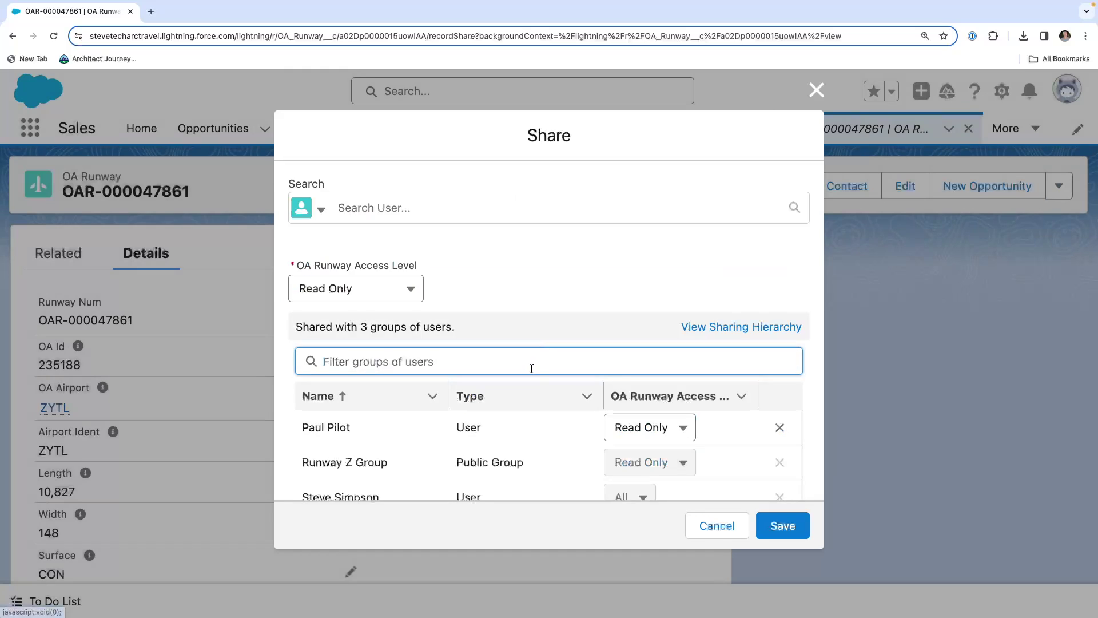
scroll(529, 370, "down", 2)
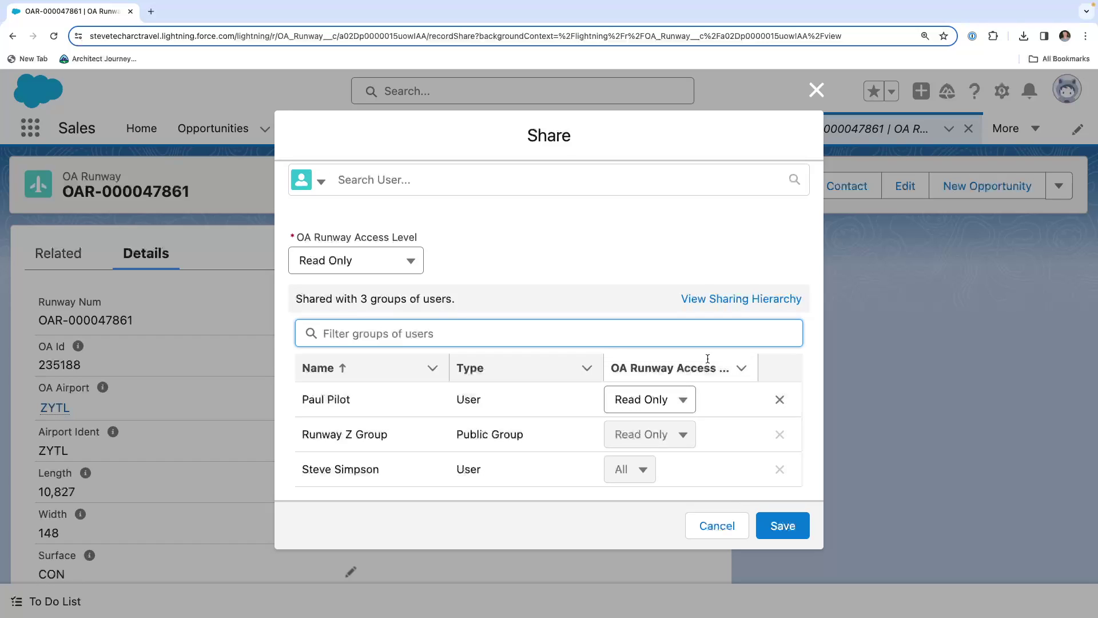
left_click(719, 529)
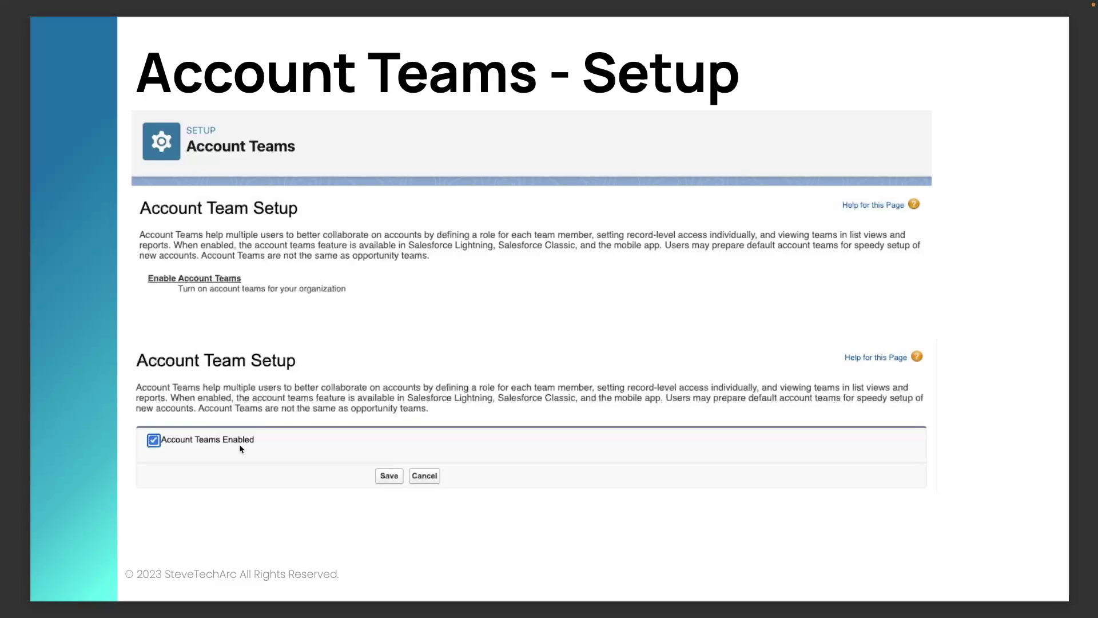
Advance two slides through the Account Teams section of the presentation
key("Right")
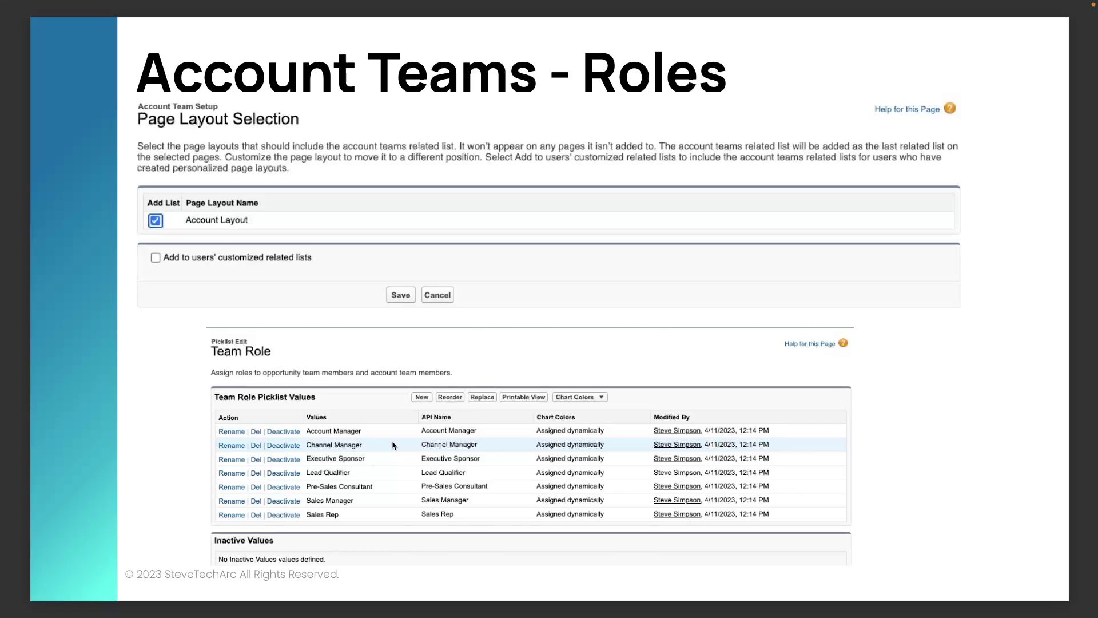
key("Right")
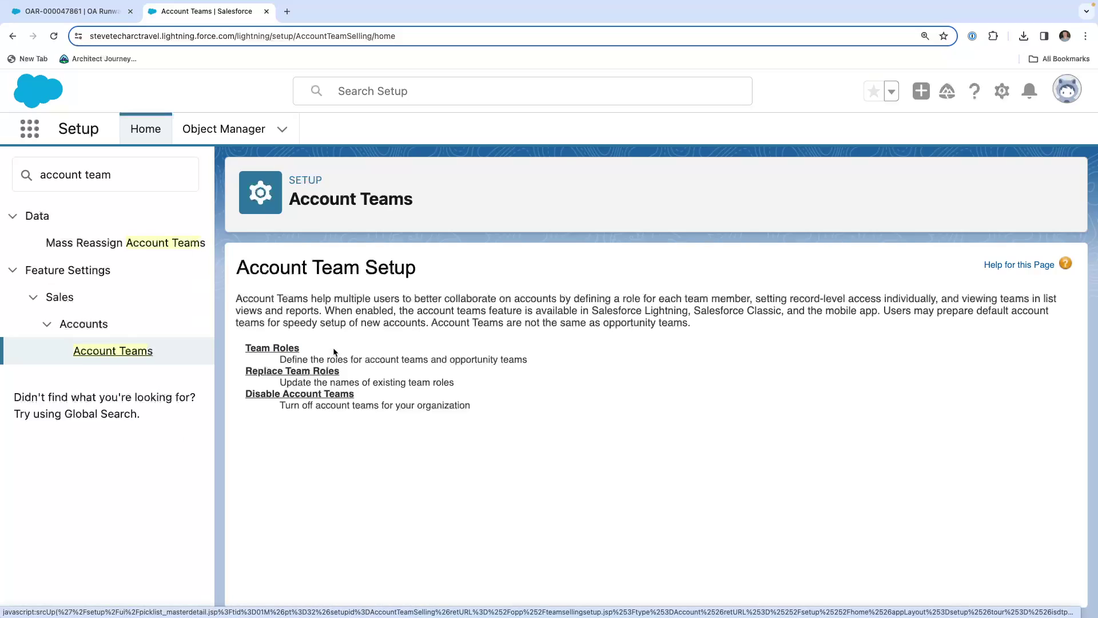
Open Team Roles to list the seven active roles from Account Manager to Sales Rep
left_click(280, 350)
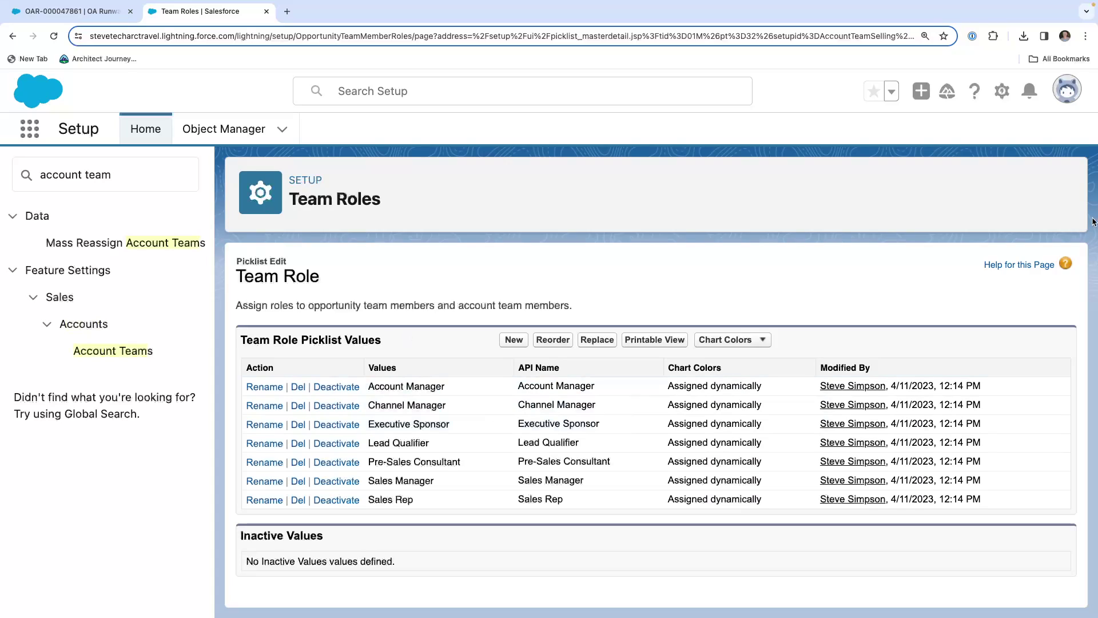
Go to Advanced User Details in personal settings and scroll to Default Account Team
left_click(1068, 90)
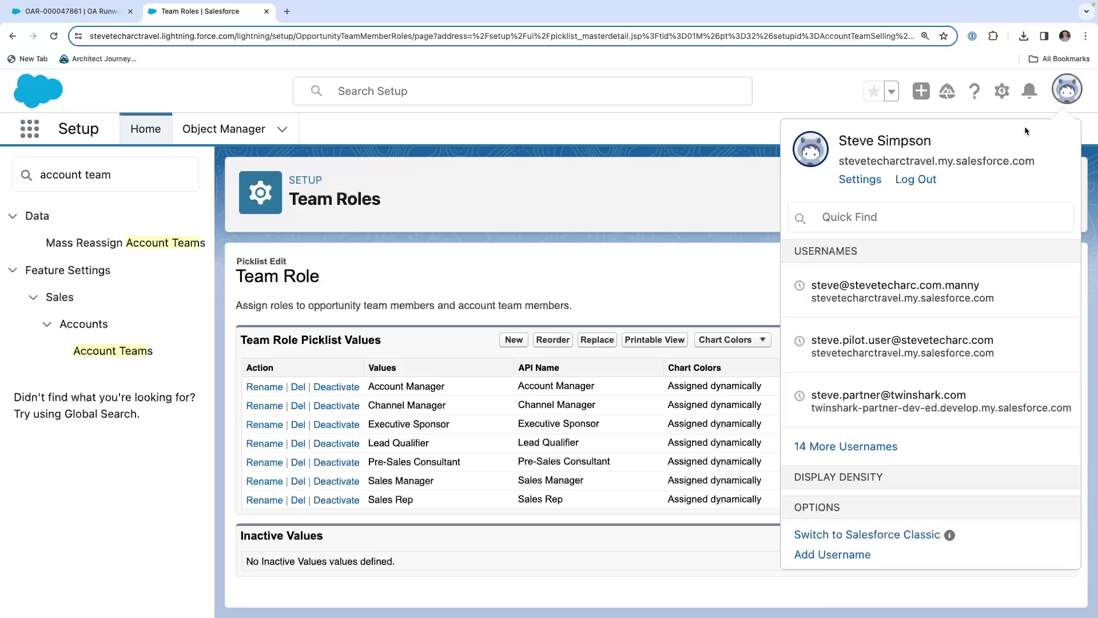
left_click(858, 180)
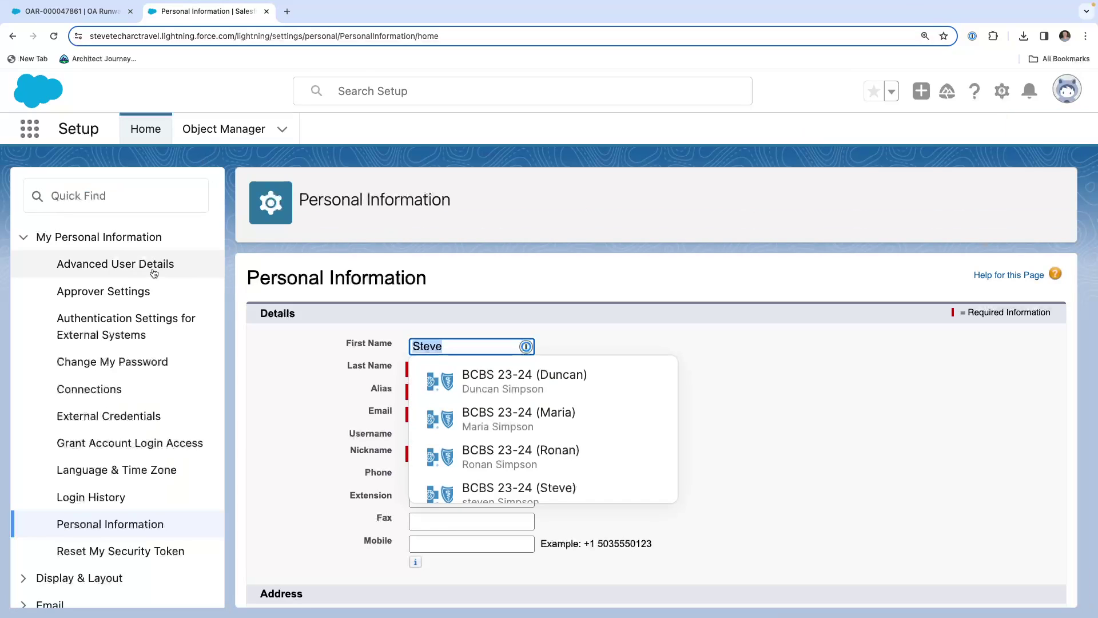
left_click(121, 267)
scroll(464, 446, "down", 15)
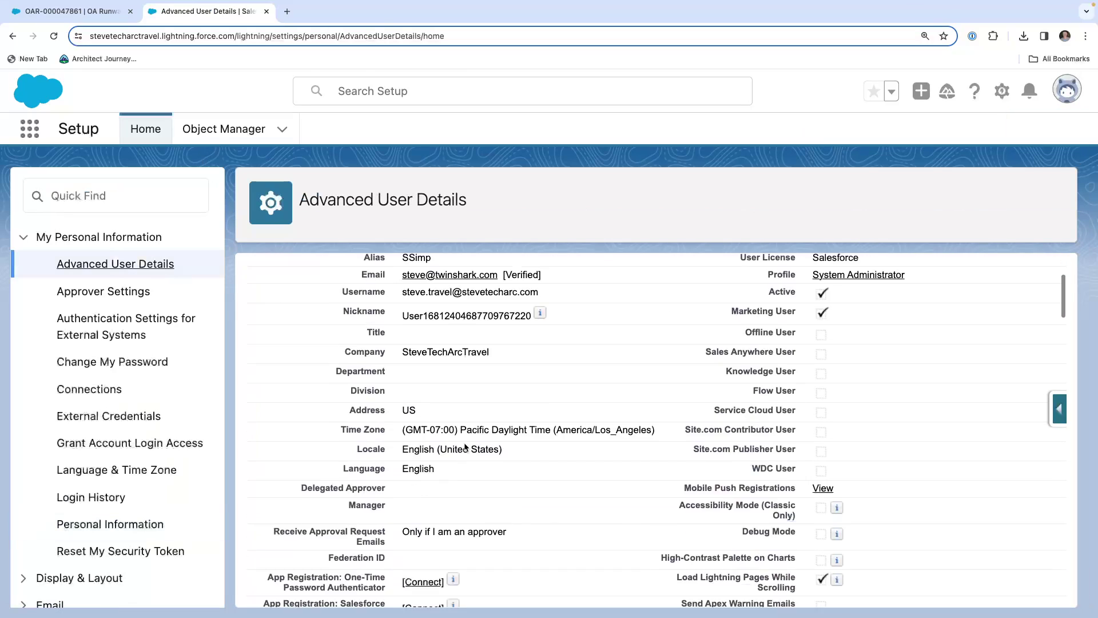
scroll(464, 446, "down", 10)
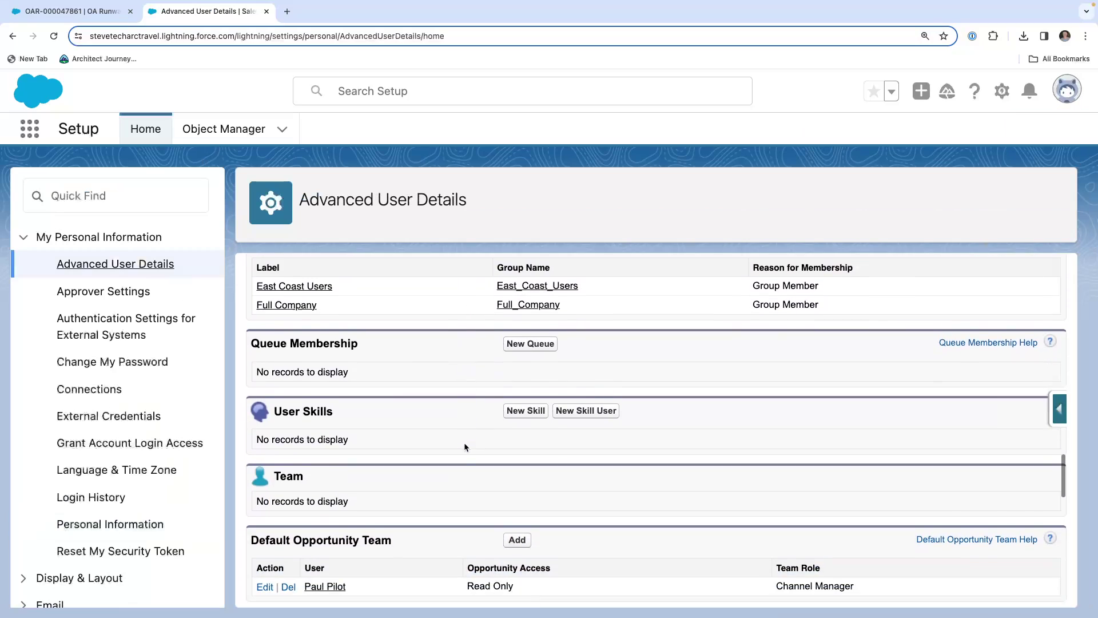
scroll(465, 447, "down", 2)
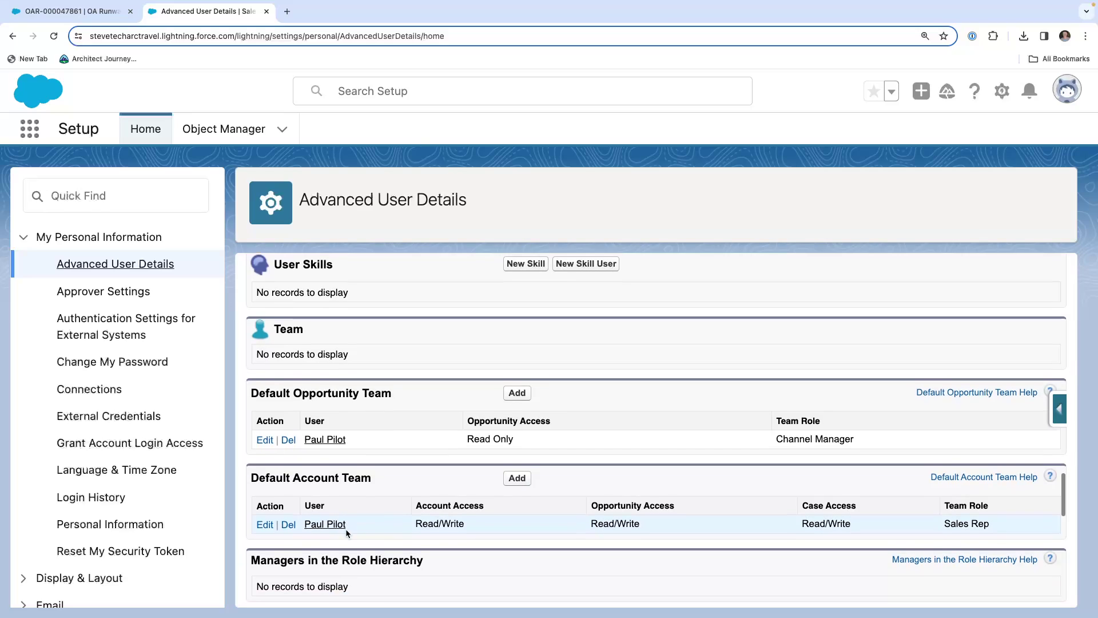
scroll(346, 528, "down", 1)
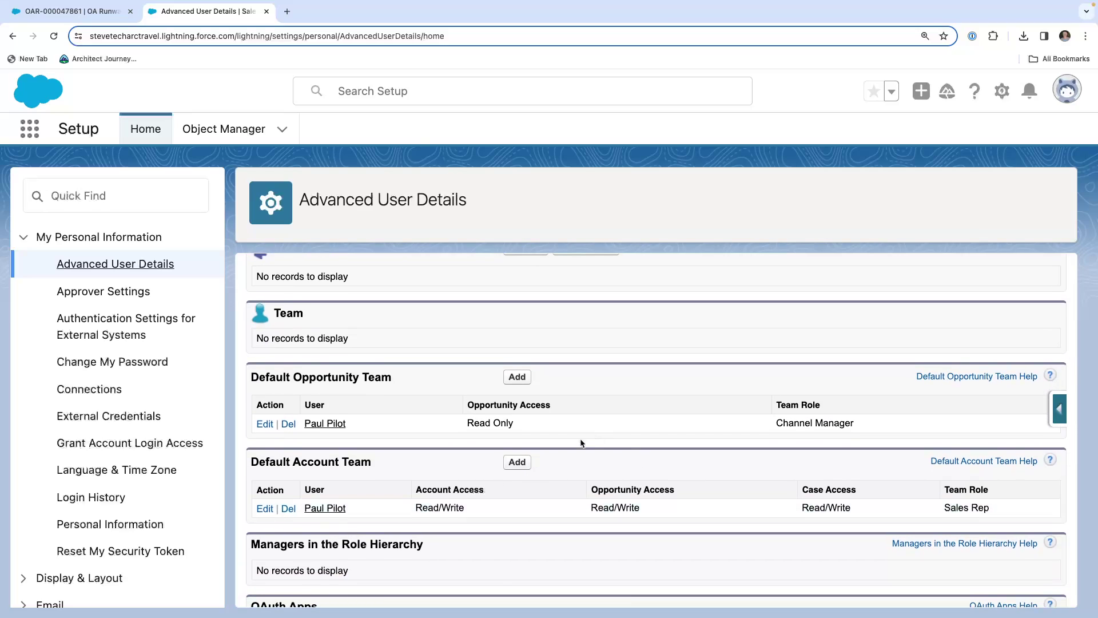
Start adding default account team members, leaving the first row's member type as User
left_click(517, 462)
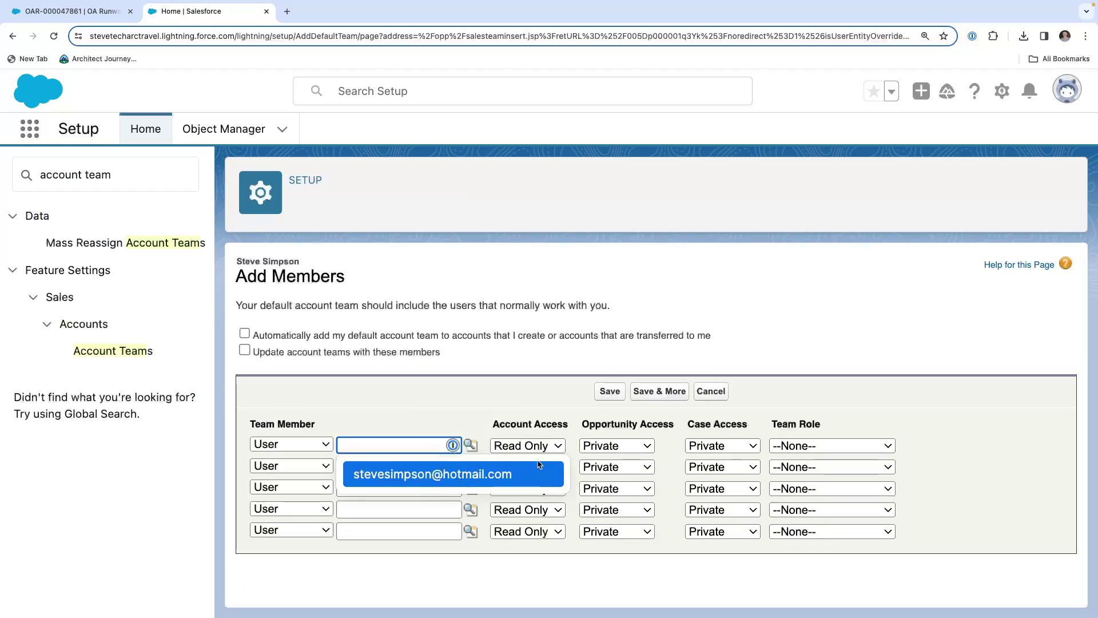
left_click(396, 407)
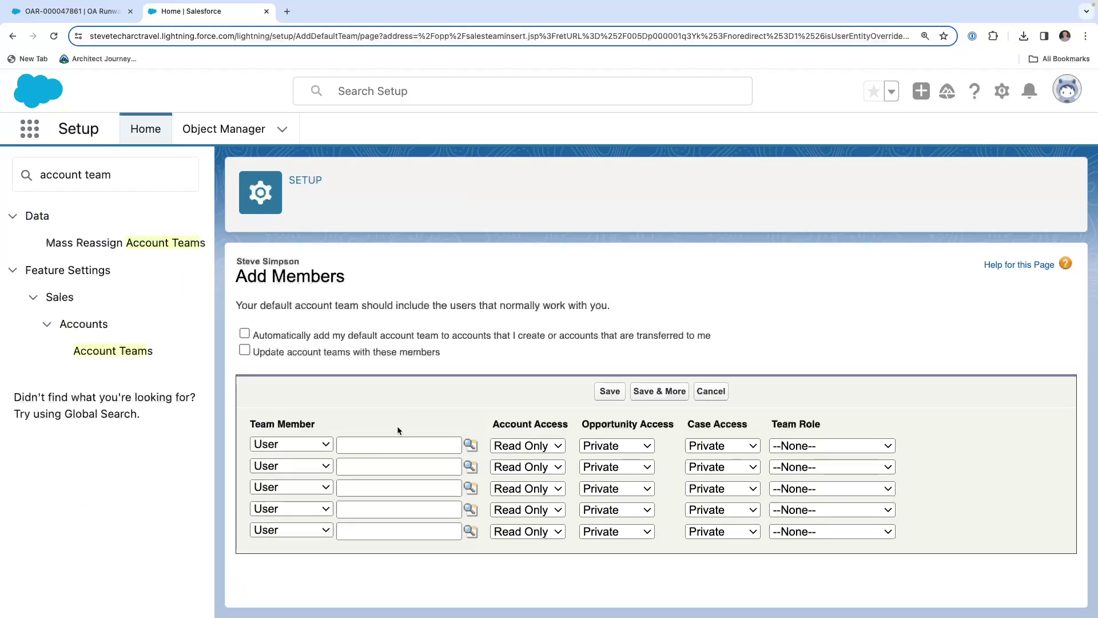
left_click(291, 444)
left_click(294, 444)
left_click(419, 445)
left_click(438, 403)
Cancel the Add Members form without saving any default team members
left_click(715, 390)
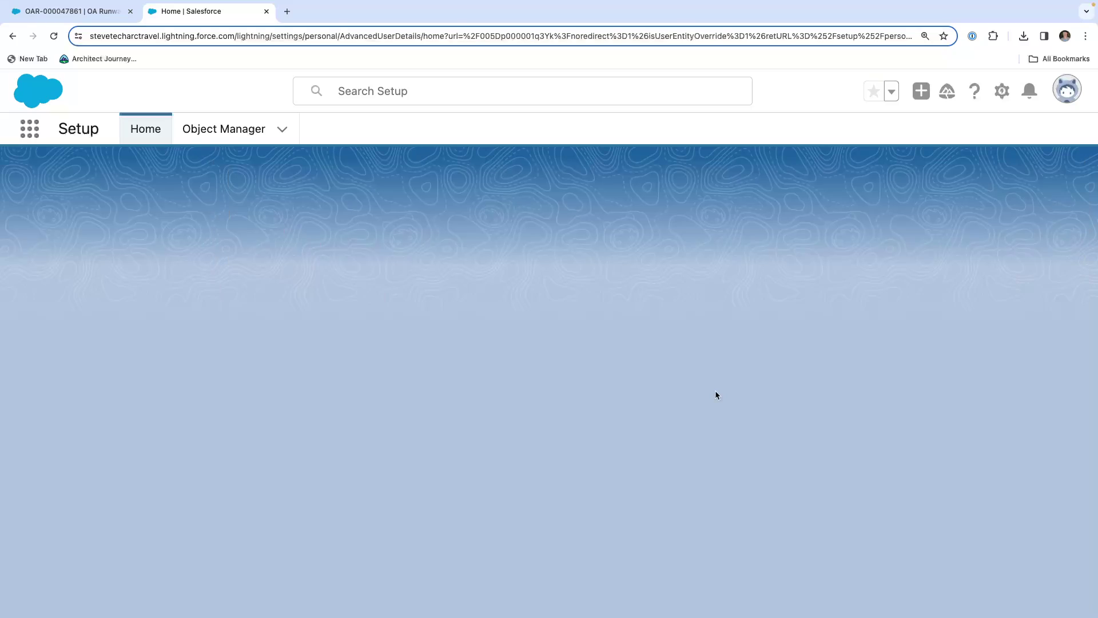
scroll(529, 460, "down", 15)
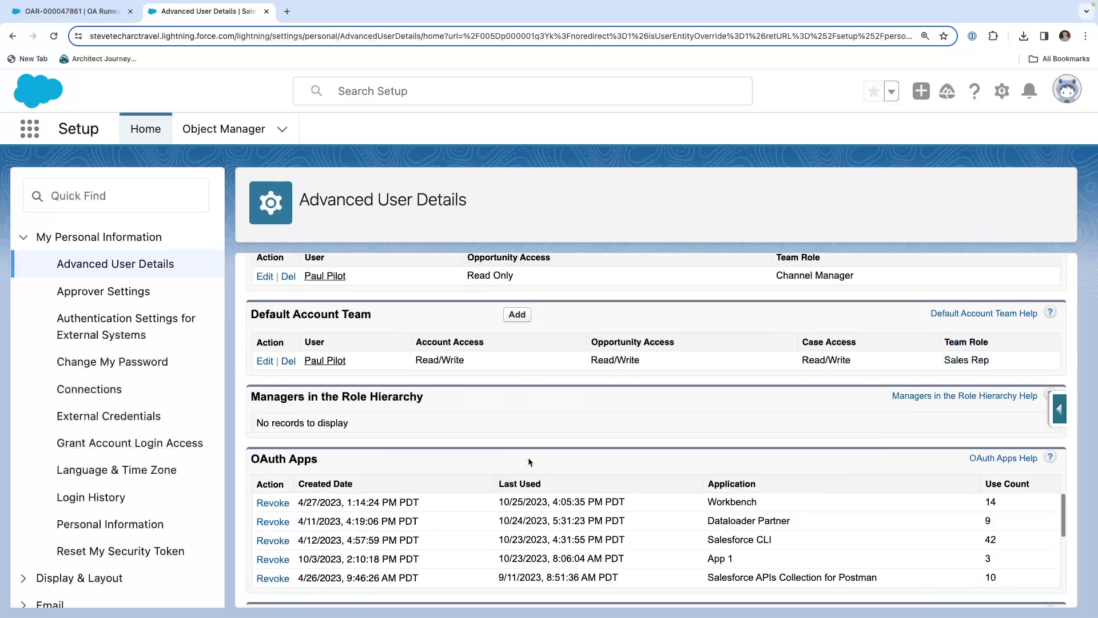
scroll(530, 462, "up", 5)
scroll(530, 462, "down", 1)
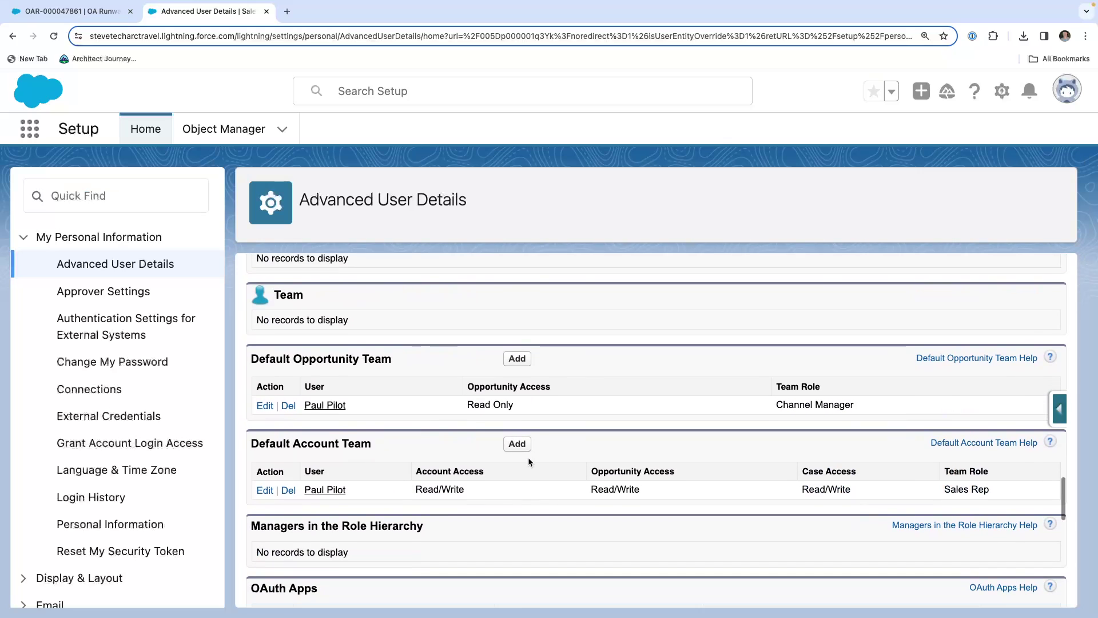
Open the Accounts list through the App Launcher by searching 'account'
left_click(22, 128)
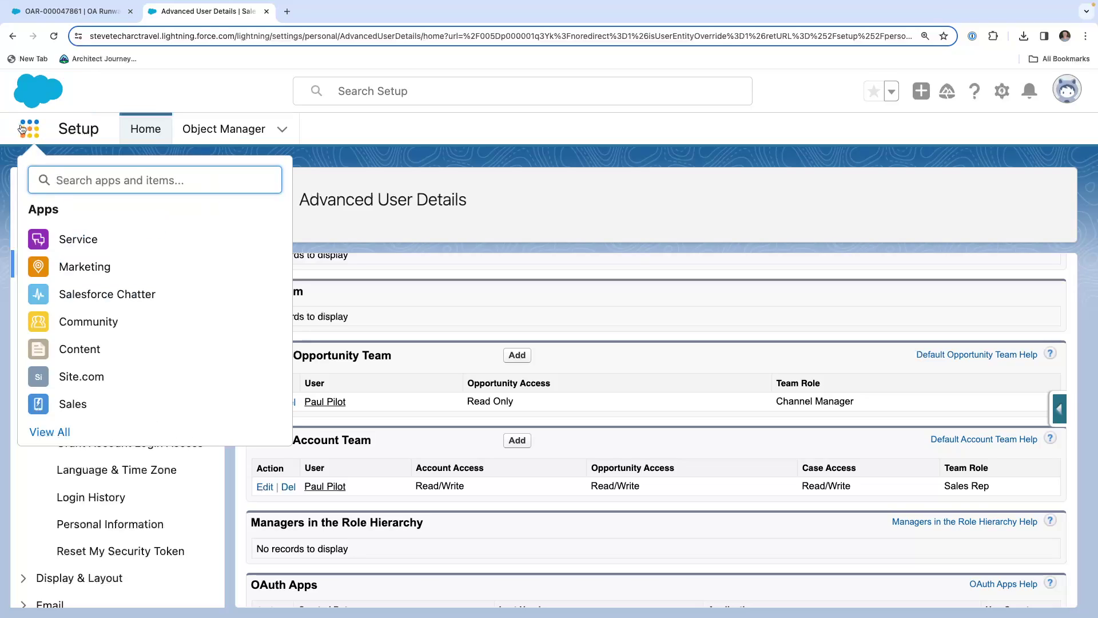
type("account")
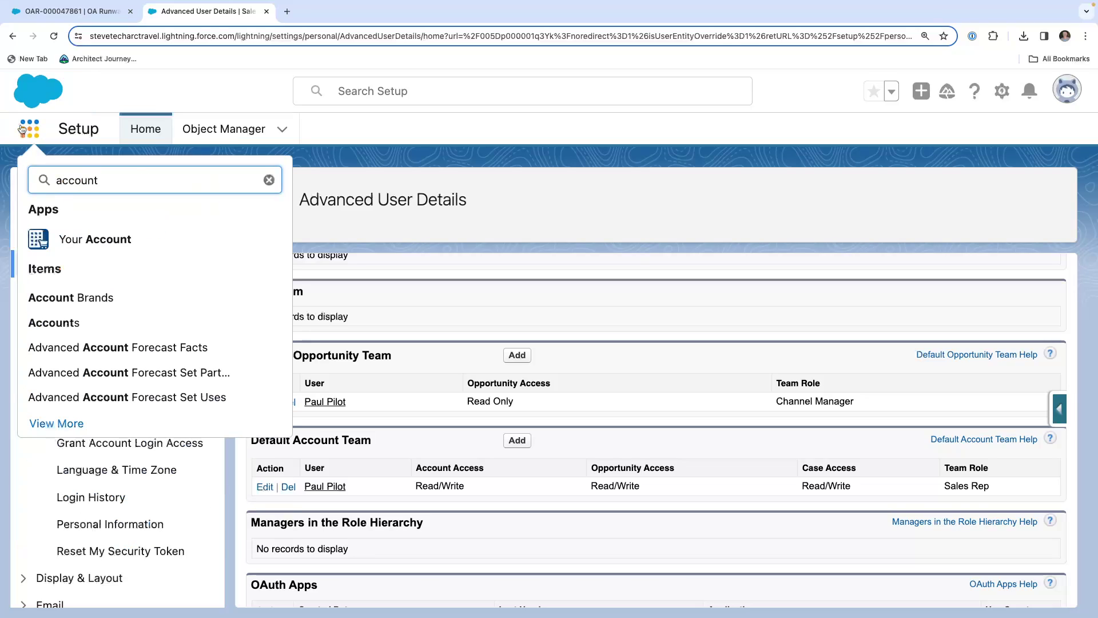
left_click(64, 323)
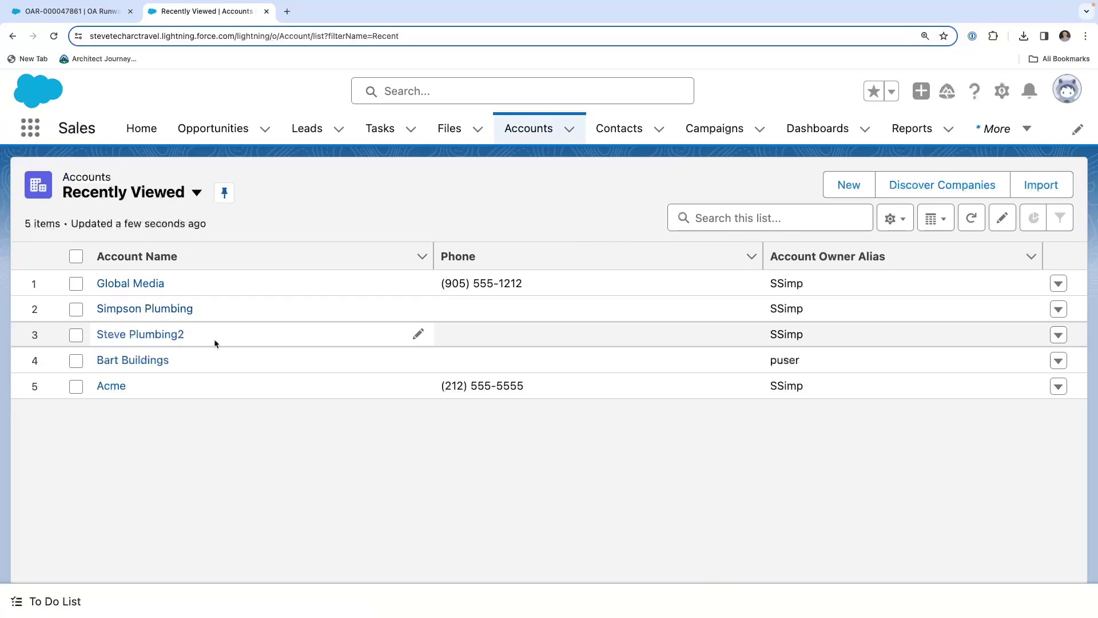
Open the Acme account and add the owner's default team, bringing in the Sales Rep member
left_click(109, 386)
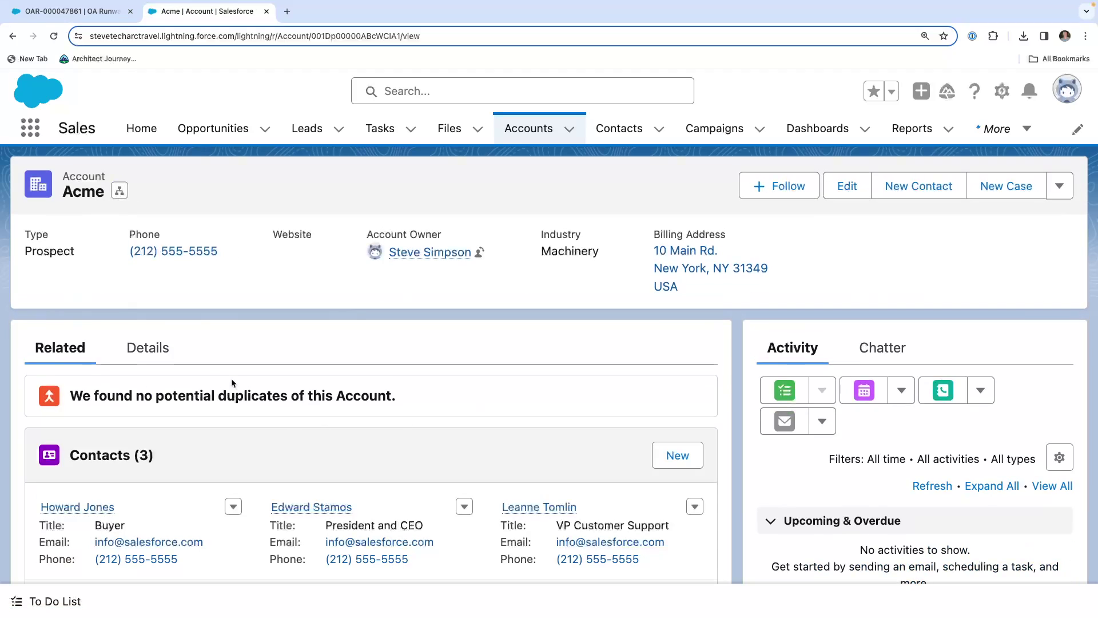
scroll(231, 379, "down", 10)
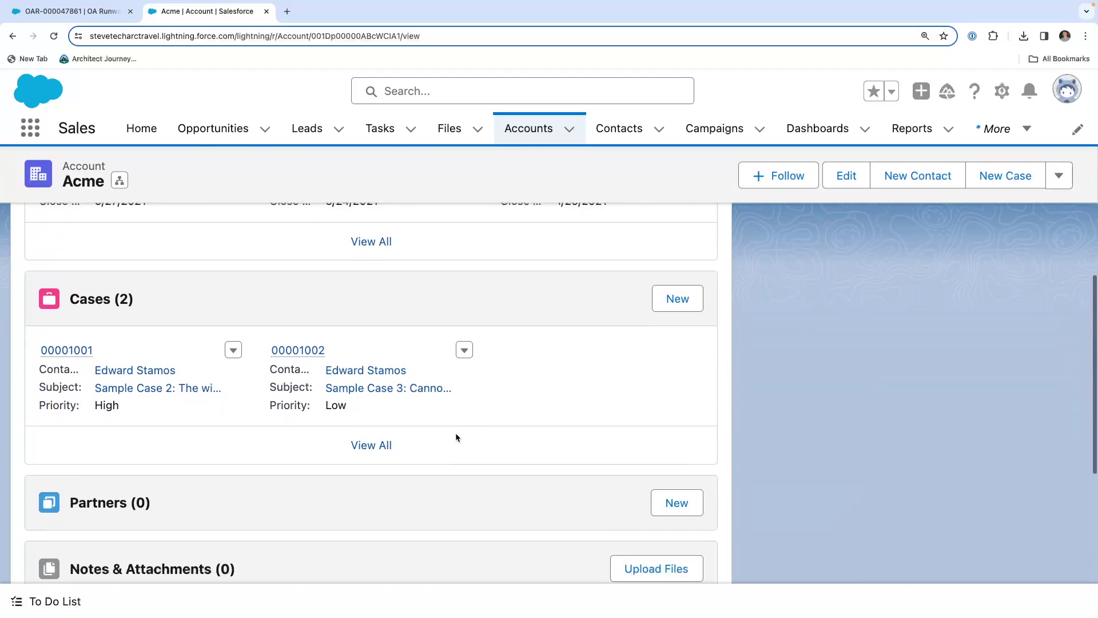
scroll(456, 438, "down", 4)
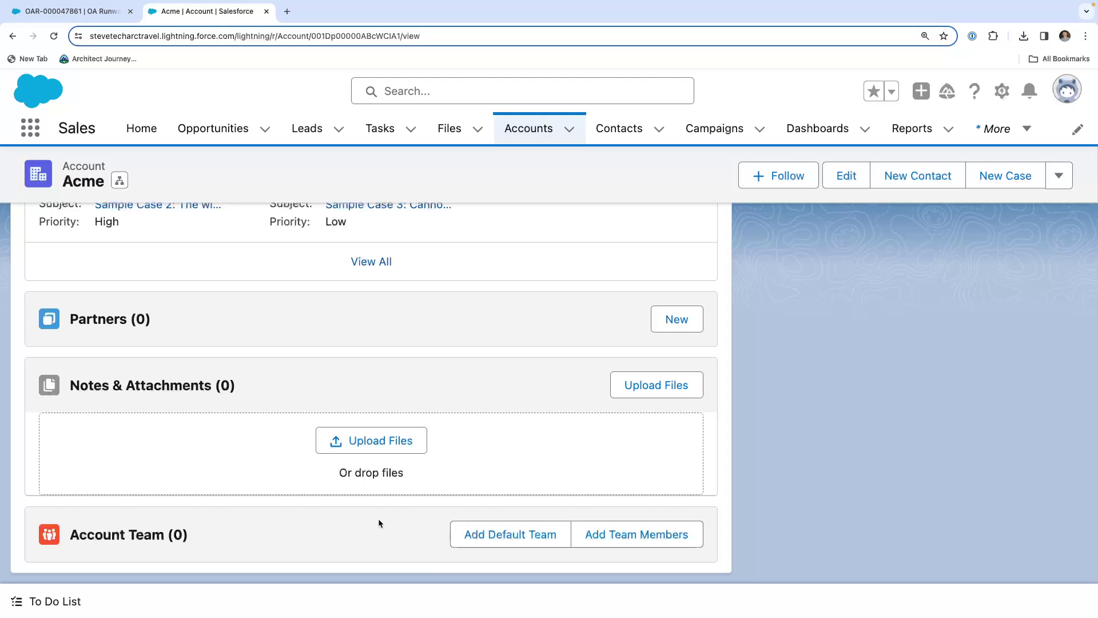
left_click(538, 537)
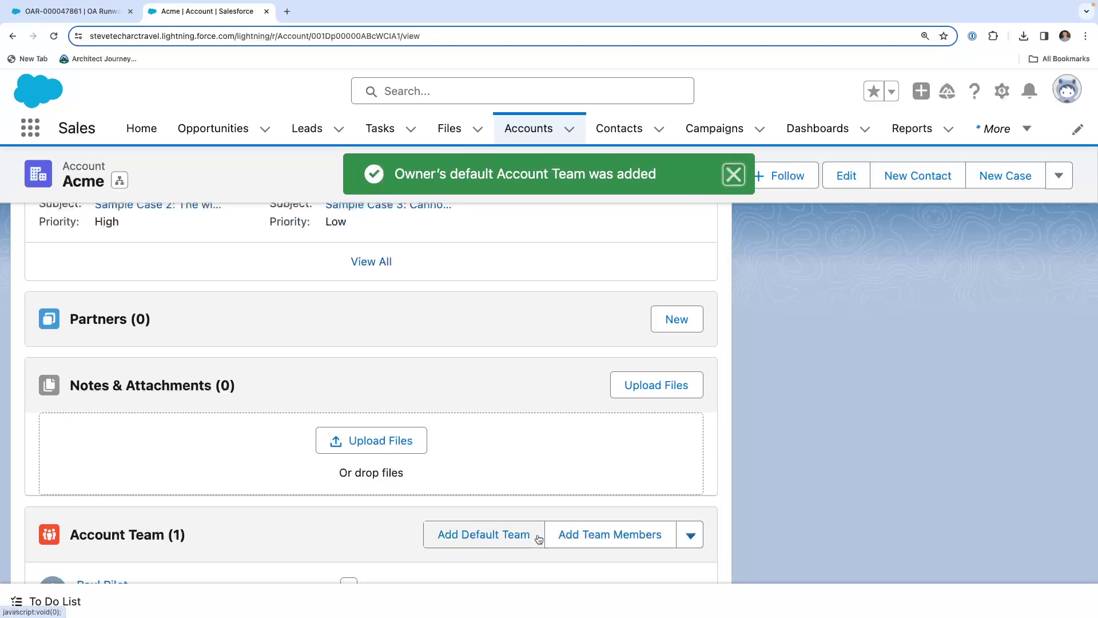
scroll(539, 537, "down", 2)
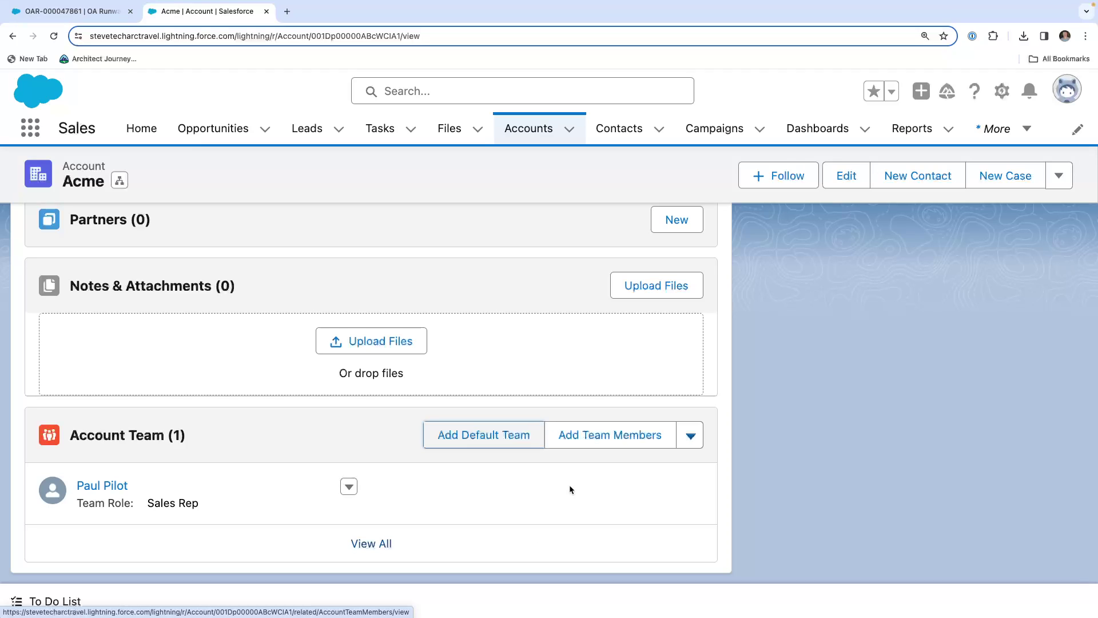
Open Add Team Members on Acme, look up a user, then cancel without adding anyone
left_click(588, 436)
left_click(198, 281)
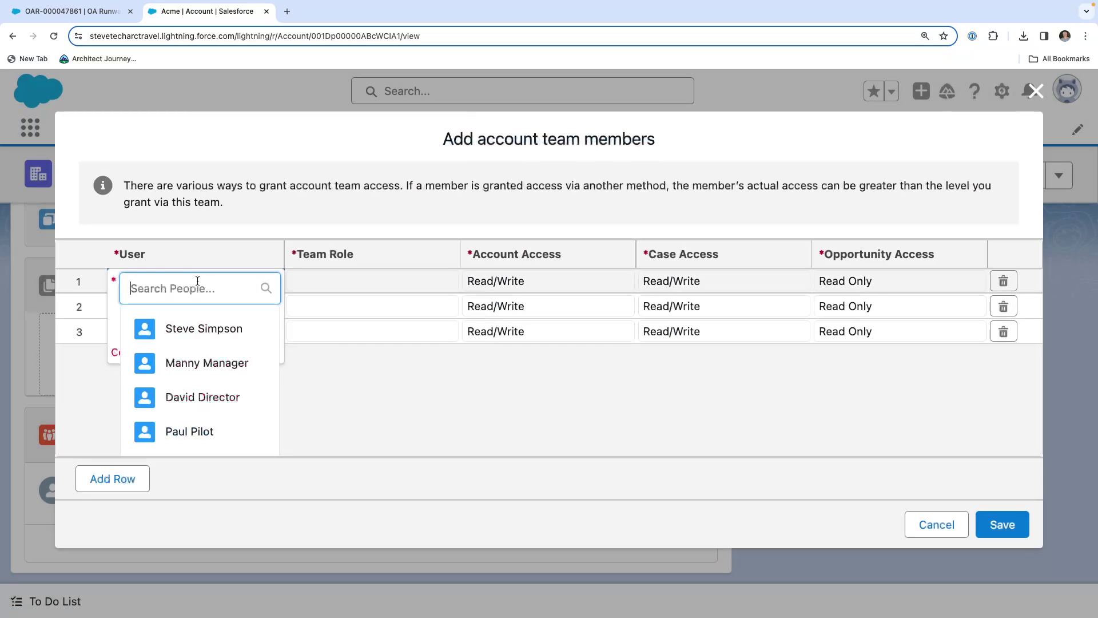
left_click(948, 382)
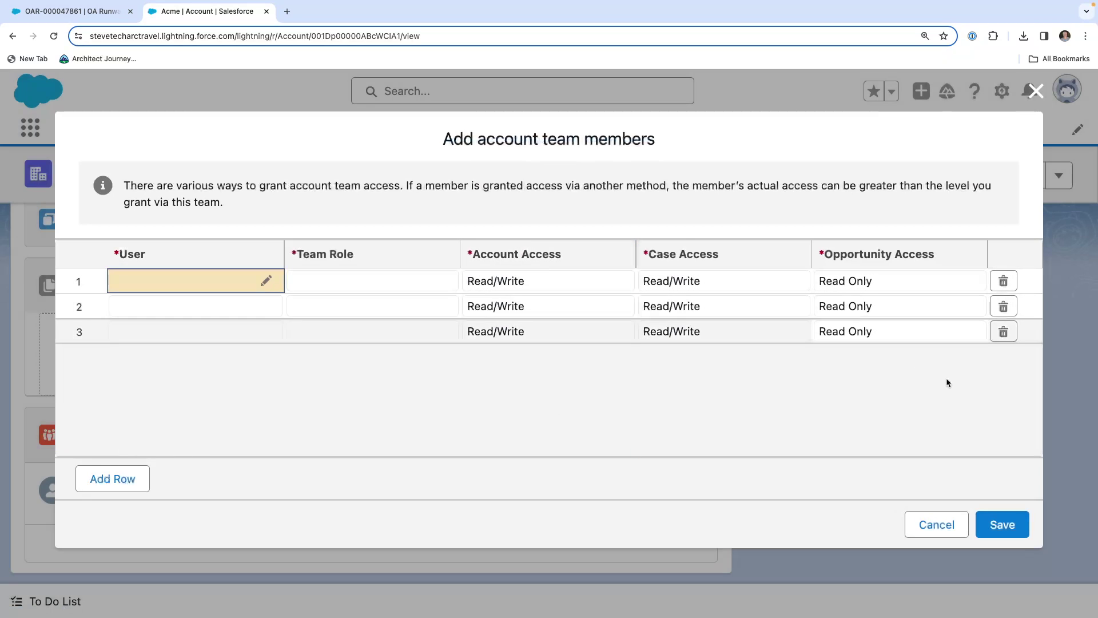
left_click(918, 525)
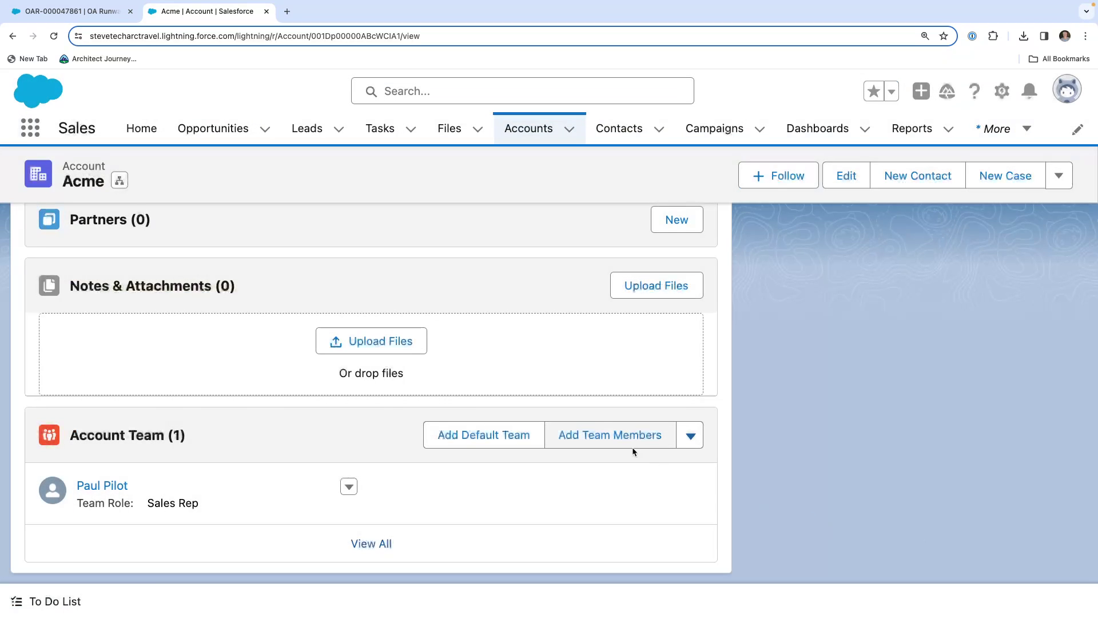
scroll(607, 448, "up", 1)
scroll(607, 448, "down", 1)
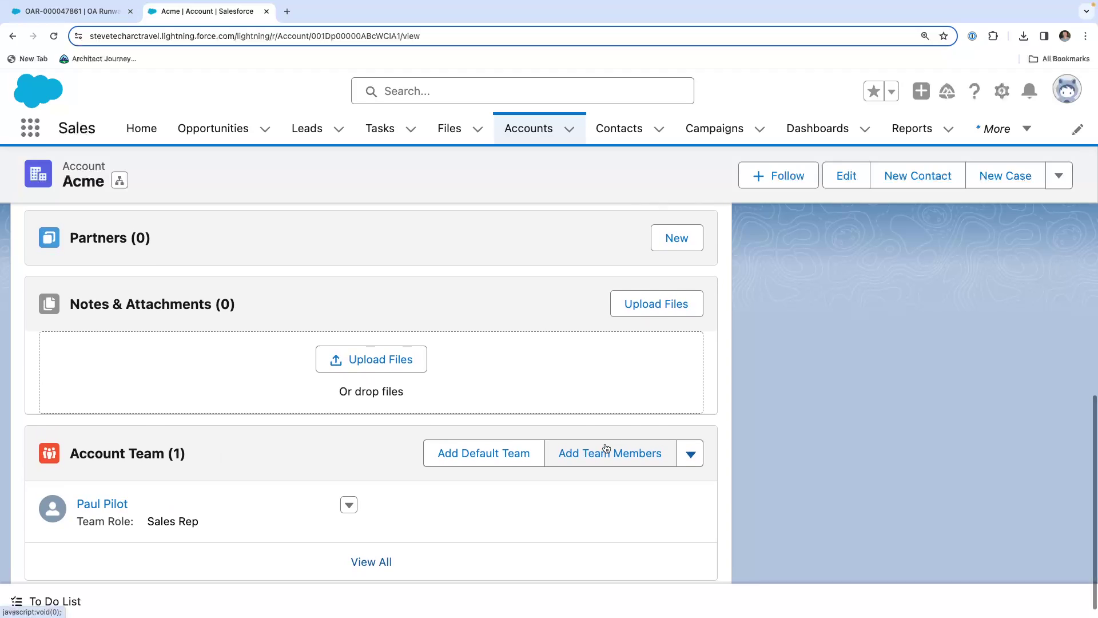
scroll(601, 458, "up", 1)
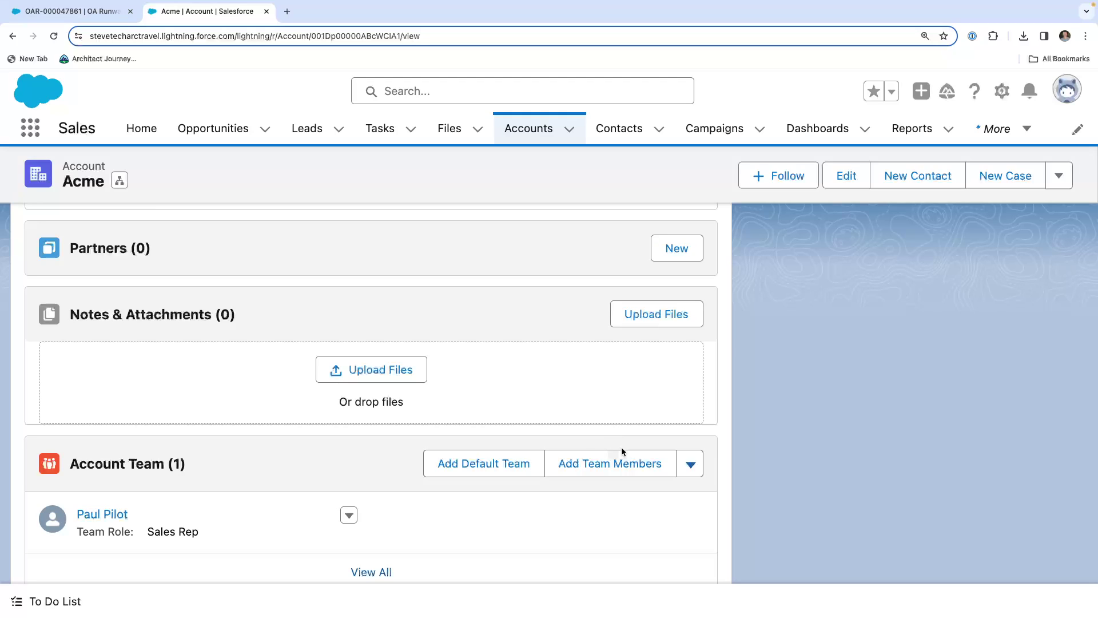
scroll(621, 447, "down", 1)
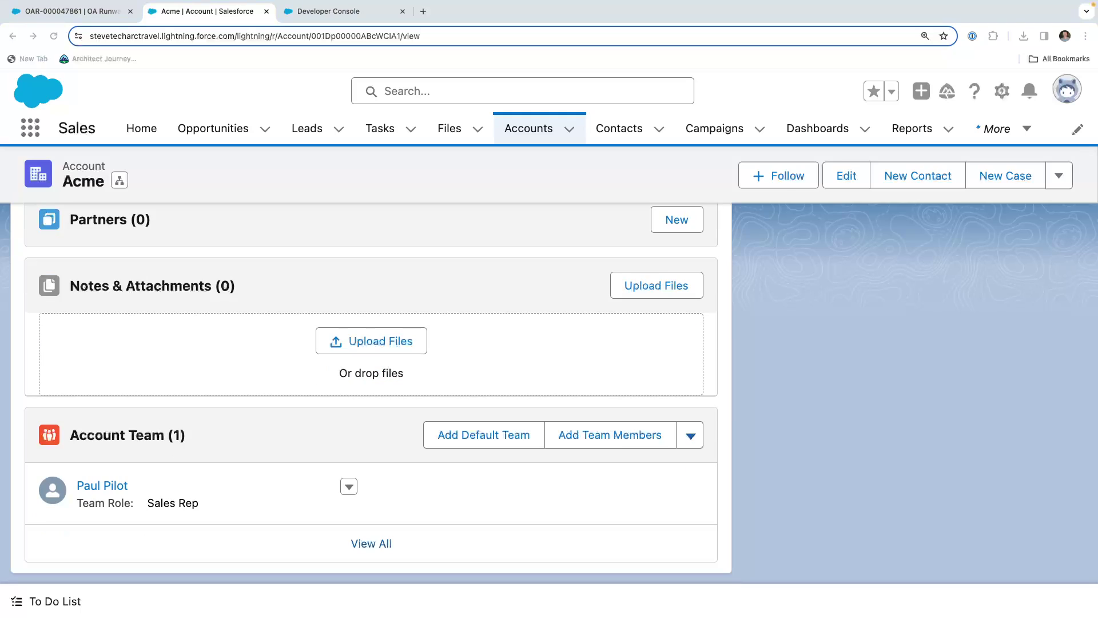
In Developer Console, paste the Account Manager user's Id into line 3 of the Apex code
left_click(344, 12)
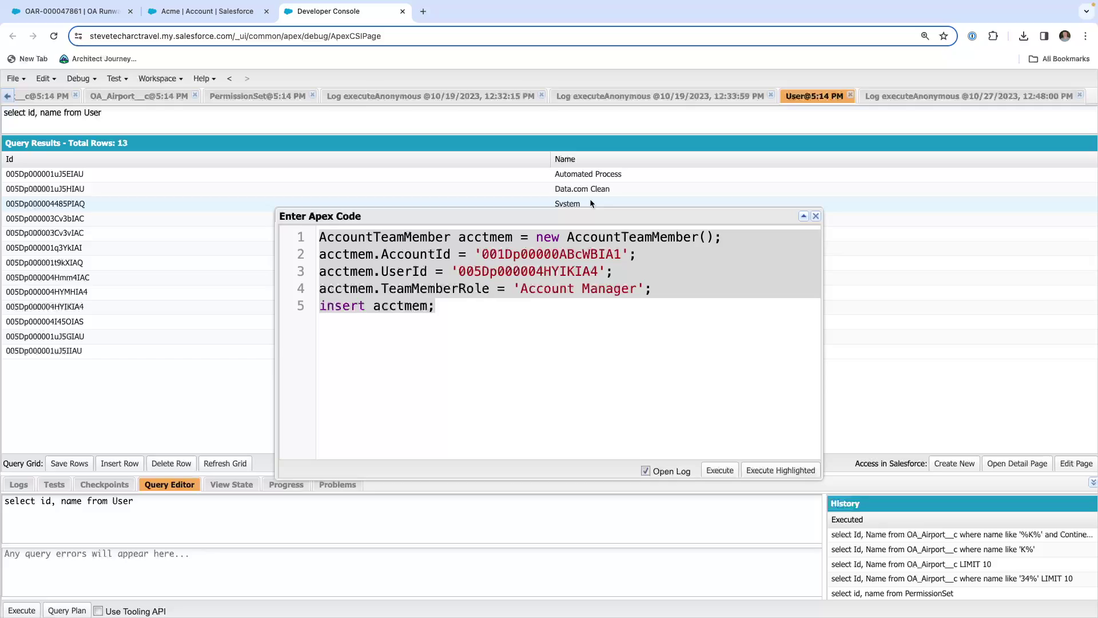
left_click(510, 238)
left_click_drag(390, 218, 355, 208)
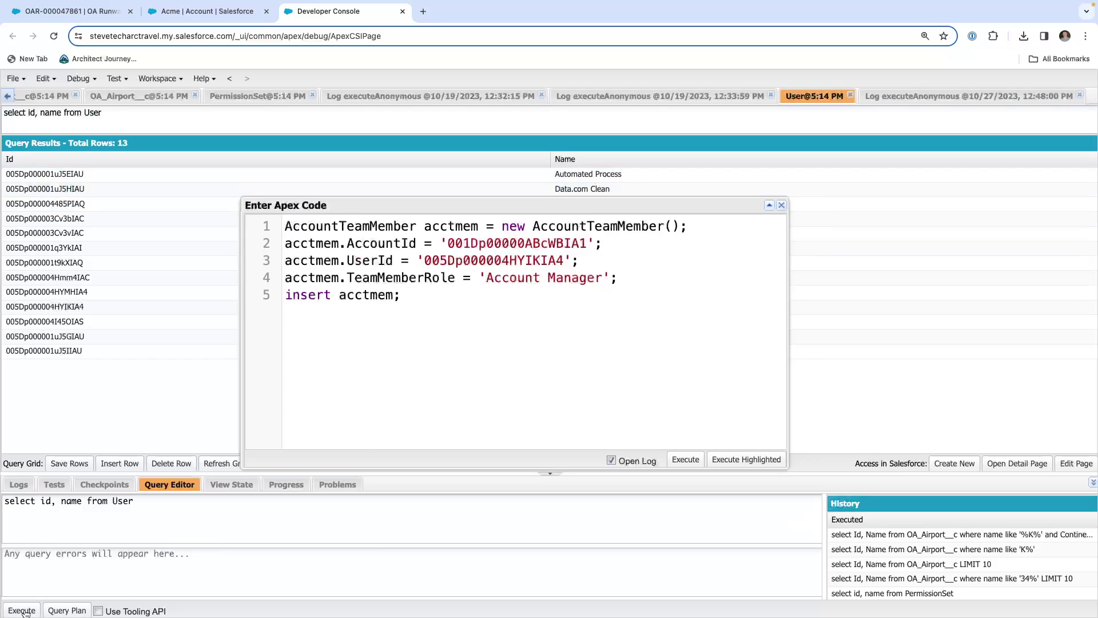
left_click_drag(370, 206, 449, 371)
double_click(50, 306)
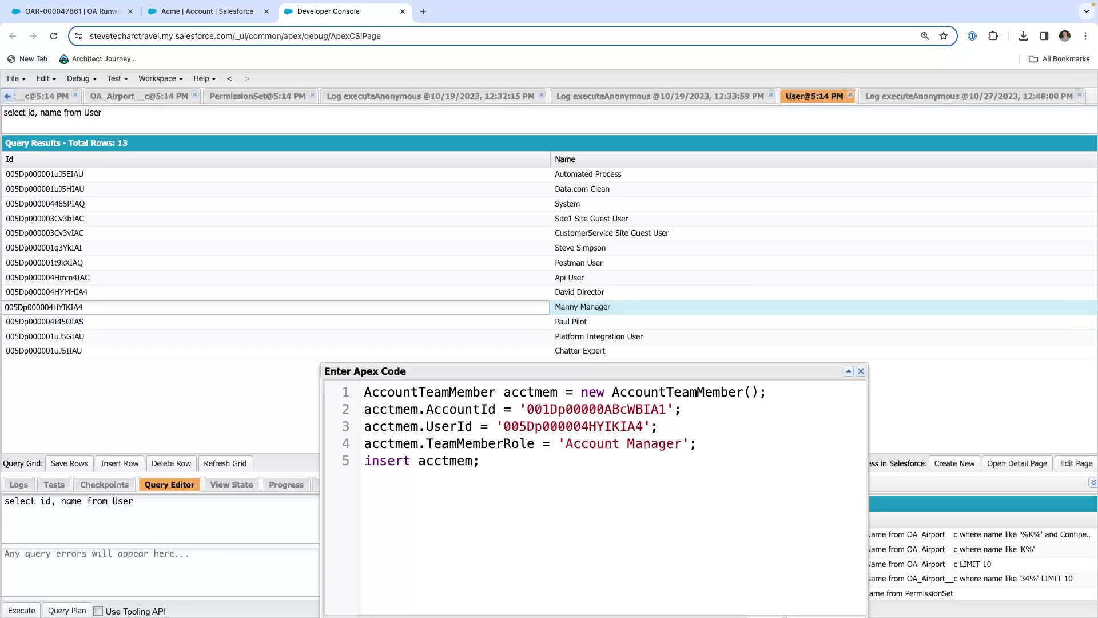
key("ctrl+a")
key("ctrl+c")
left_click_drag(400, 371, 390, 279)
double_click(533, 336)
key("ctrl+v")
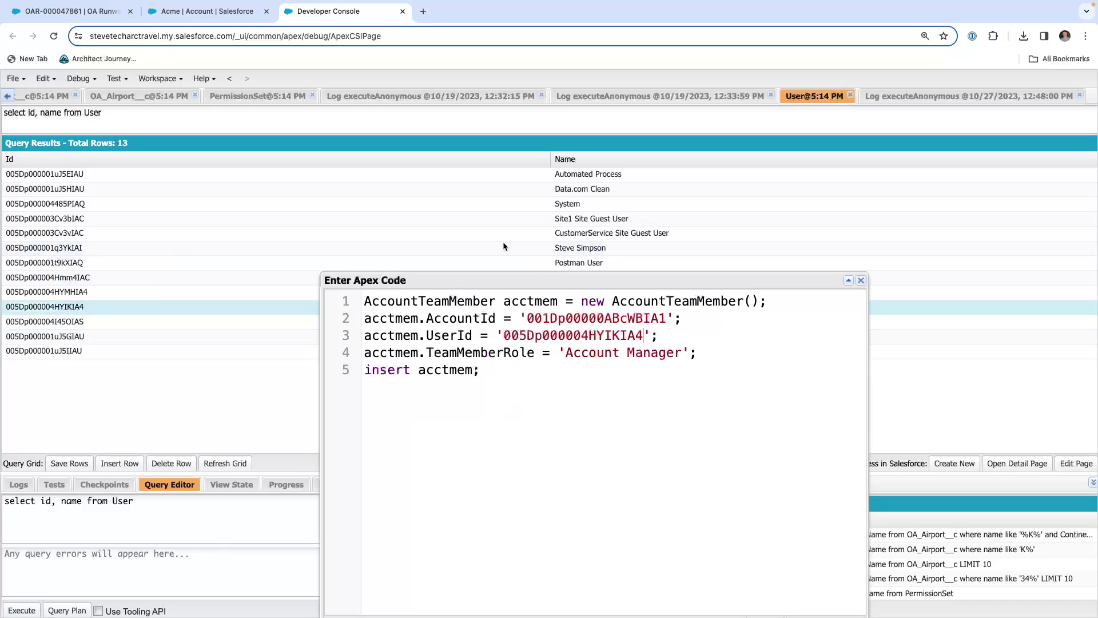
Paste the Acme record ID from the URL as line 2's AccountId and execute the Apex
left_click(206, 11)
double_click(385, 36)
key("ctrl+c")
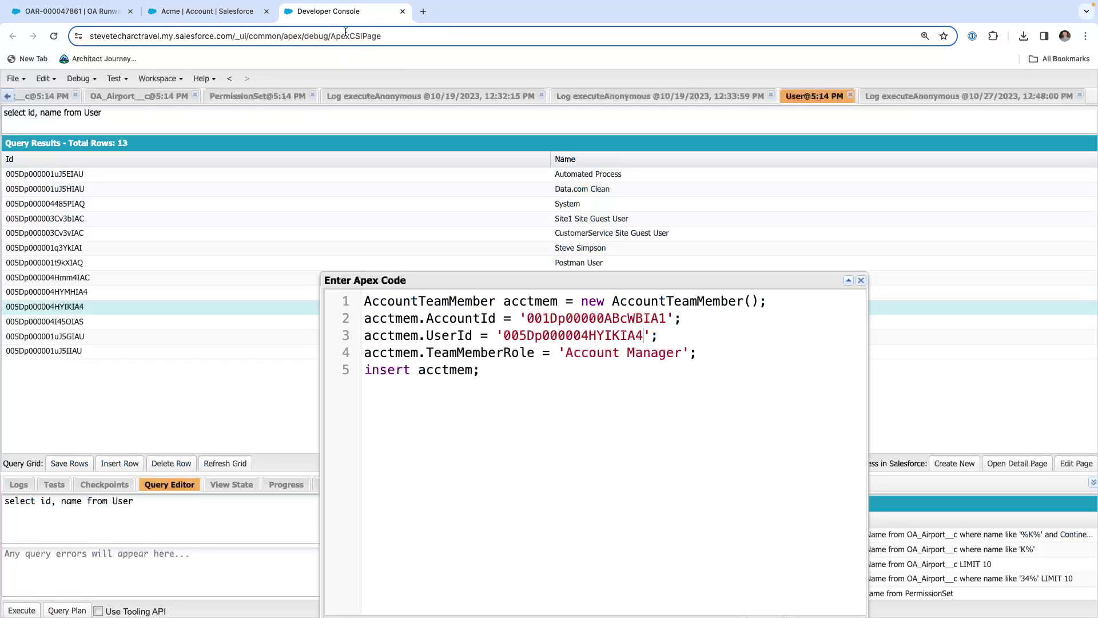
left_click(329, 11)
double_click(575, 318)
key("ctrl+v")
left_click_drag(454, 279, 426, 241)
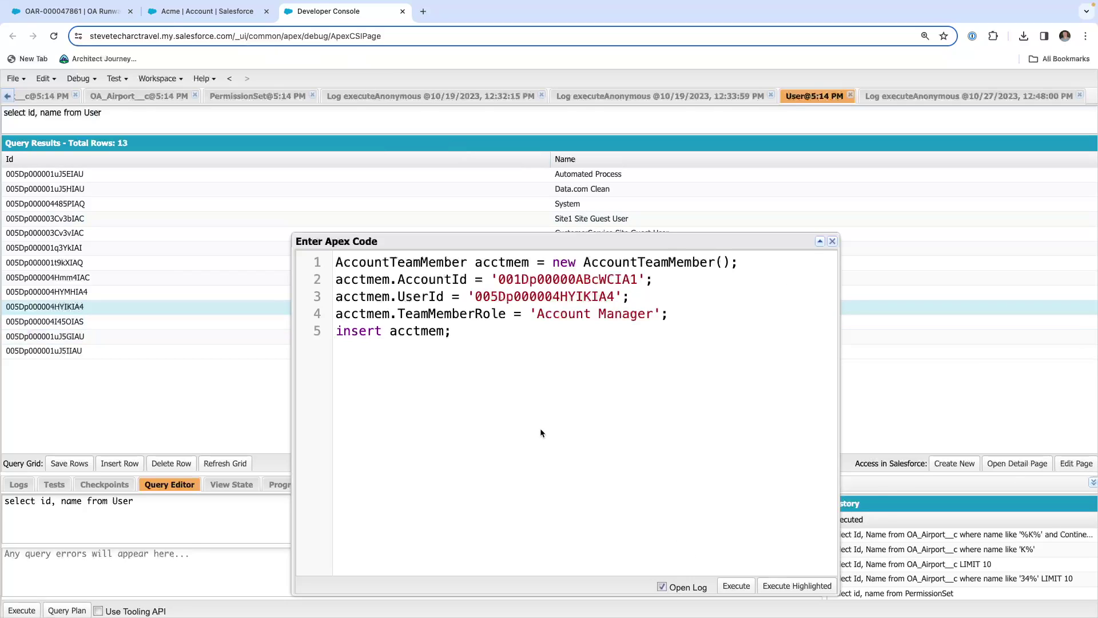
left_click(746, 589)
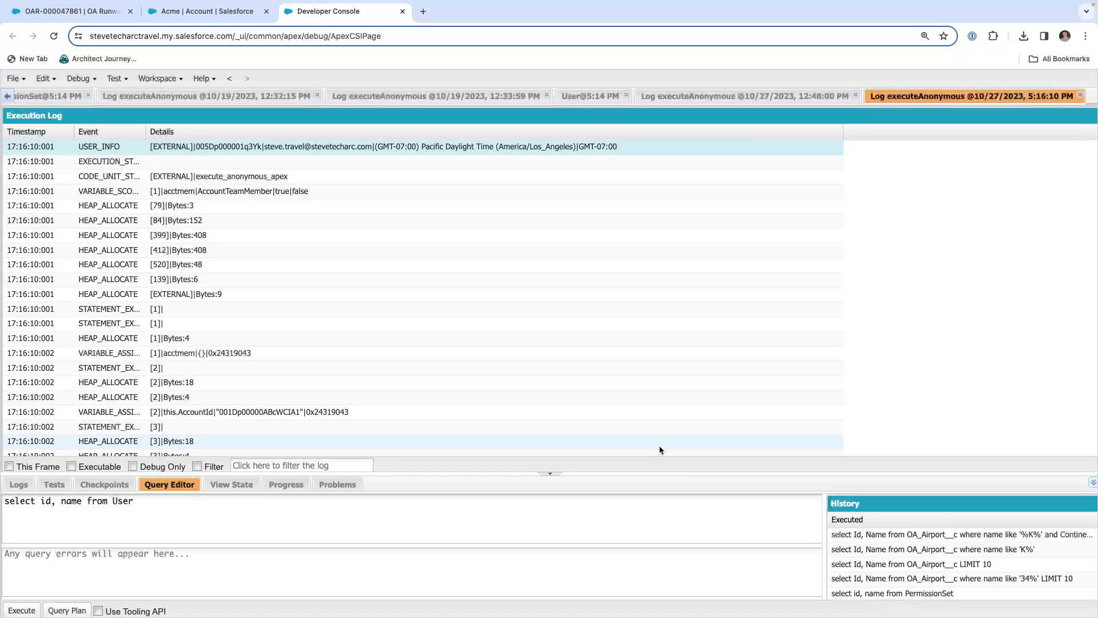
Reload the Acme account and scroll to its Account Team, now with Account Manager and Sales Rep
left_click(163, 12)
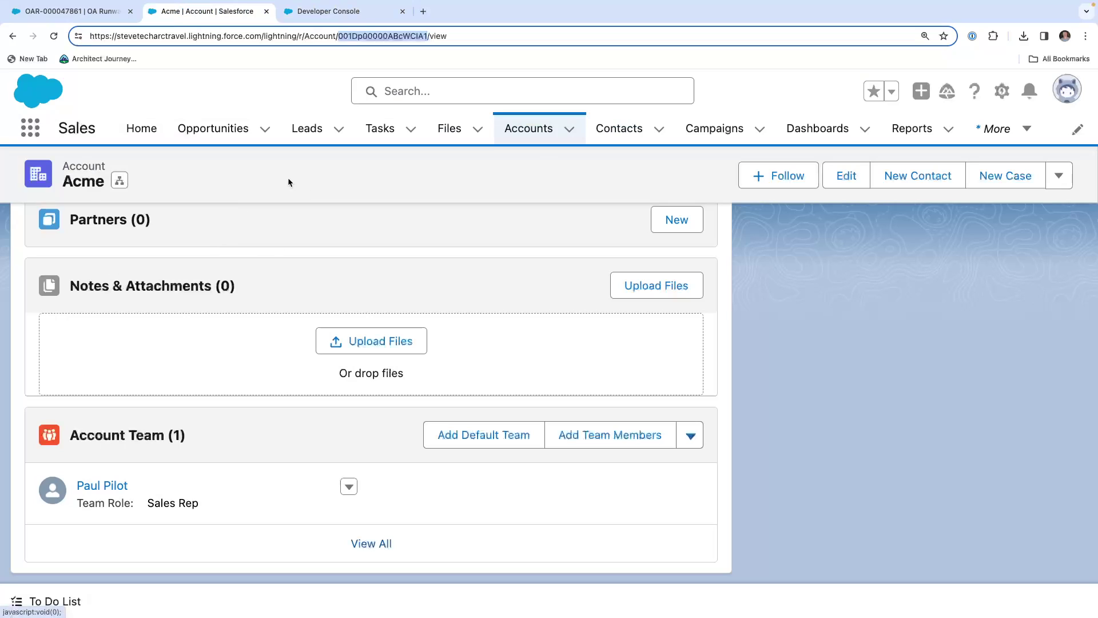
left_click(54, 36)
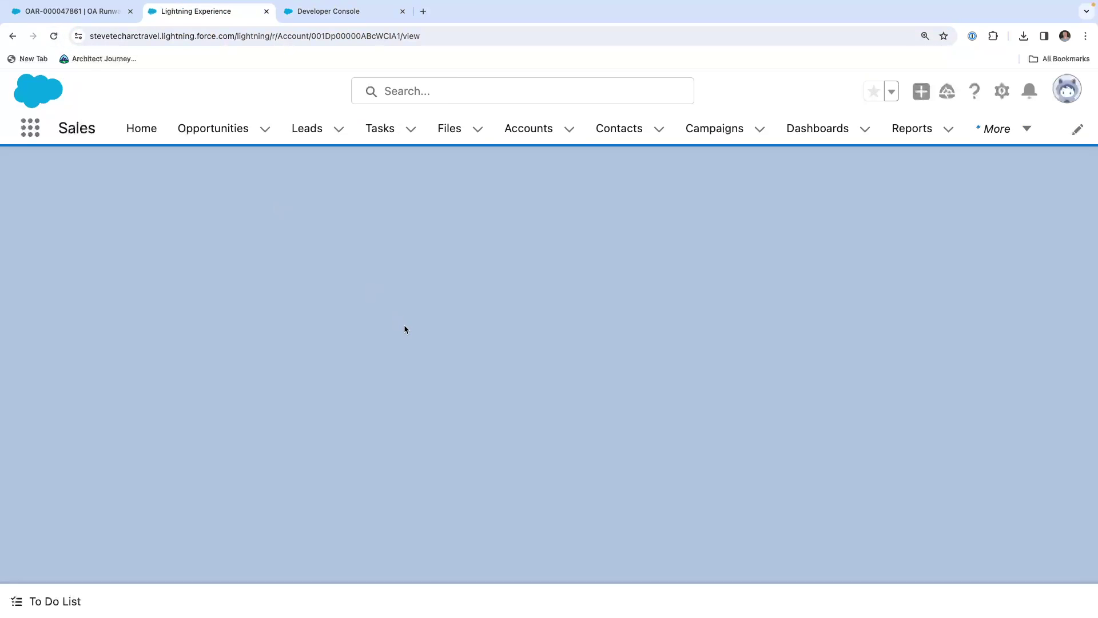
scroll(393, 438, "down", 10)
scroll(393, 440, "down", 3)
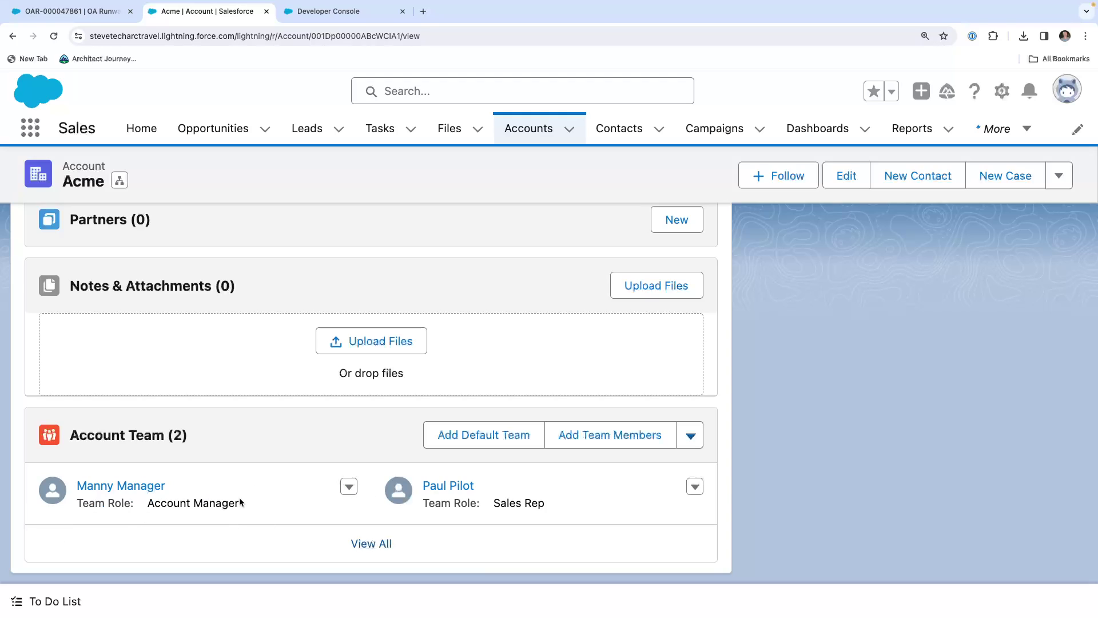
Review the Acme account's team member row options without changing them, and scroll the account page
left_click(349, 486)
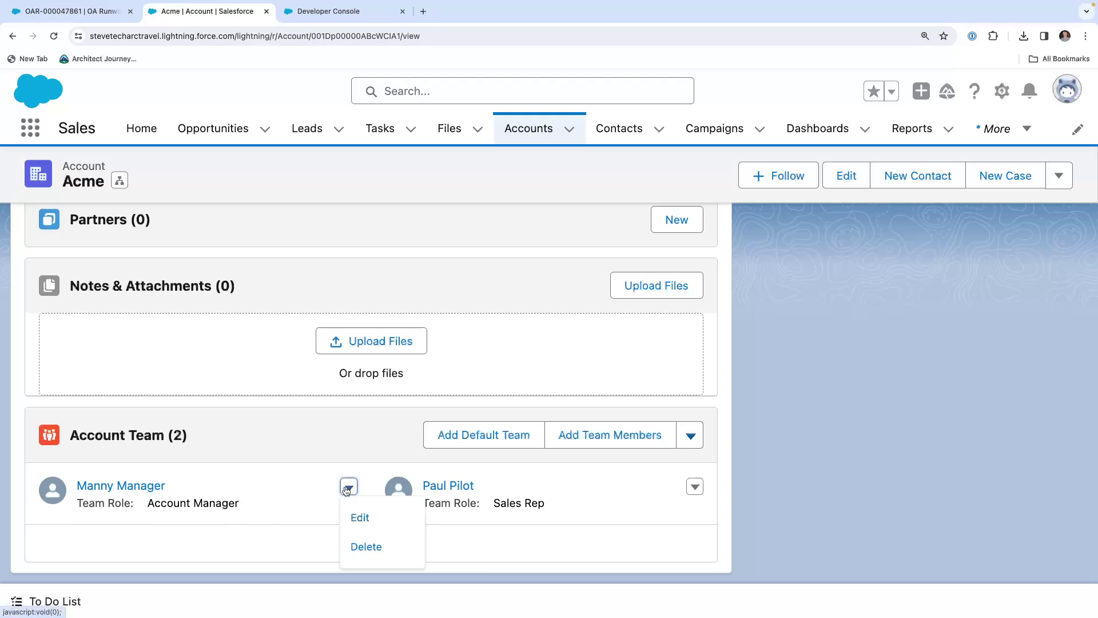
left_click(307, 472)
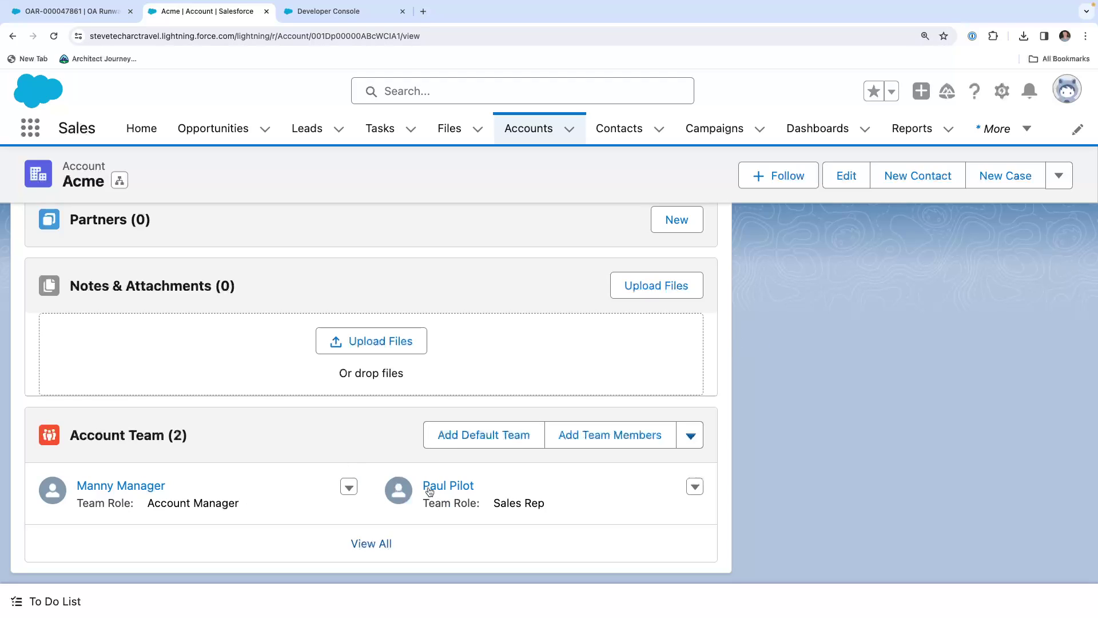
scroll(380, 484, "up", 3)
scroll(427, 472, "up", 7)
scroll(427, 475, "down", 10)
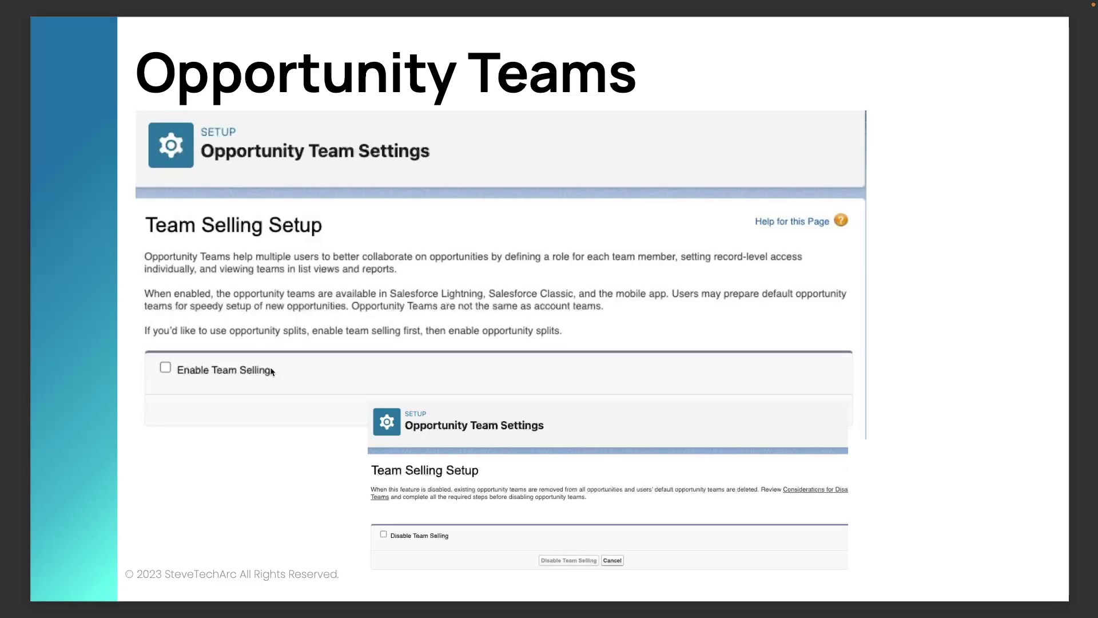
Advance past the Opportunity Teams slide to the next slide
key("Right")
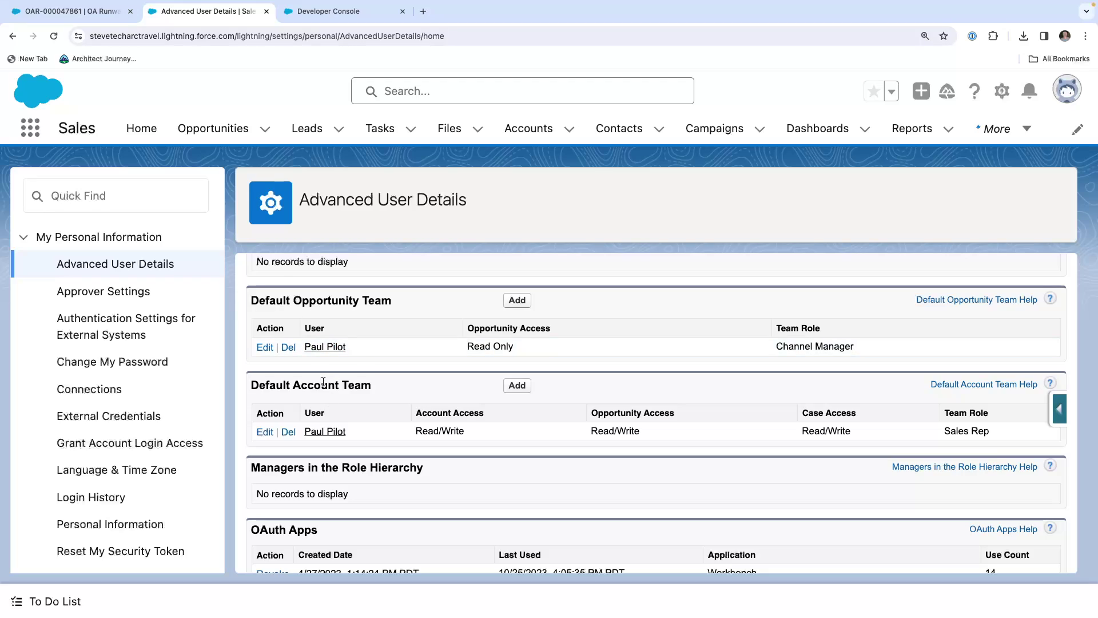
Switch to the browser tab showing the Global Media - 400 Widgets opportunity
left_click(338, 347)
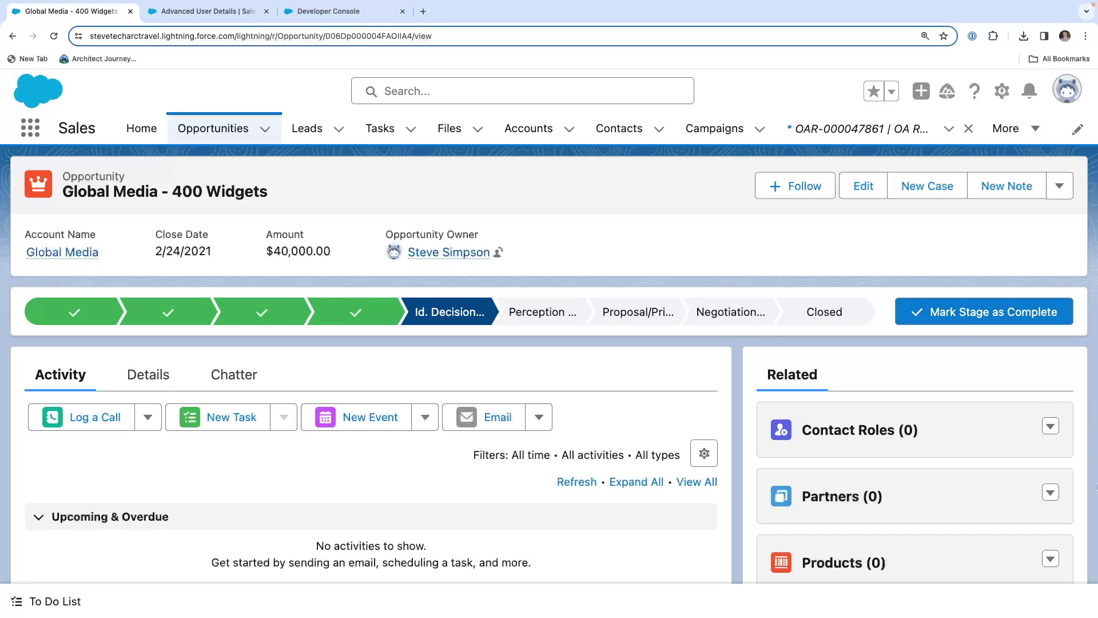
Use Add Default Team on the Opportunity Team card to add one Channel Manager member
scroll(789, 486, "down", 10)
scroll(787, 485, "down", 3)
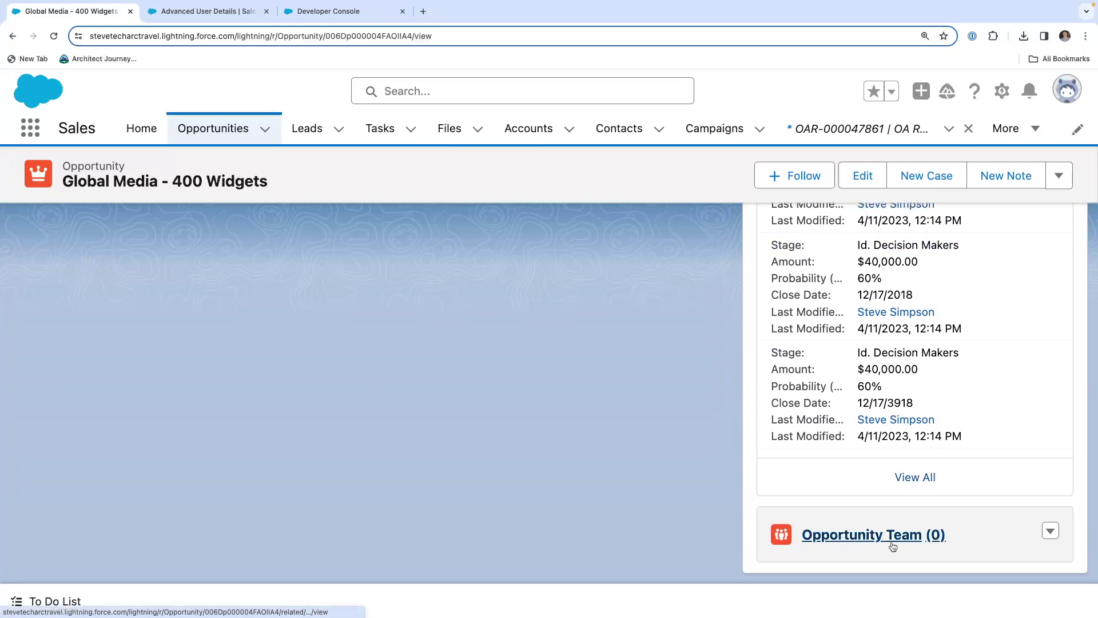
left_click(1050, 531)
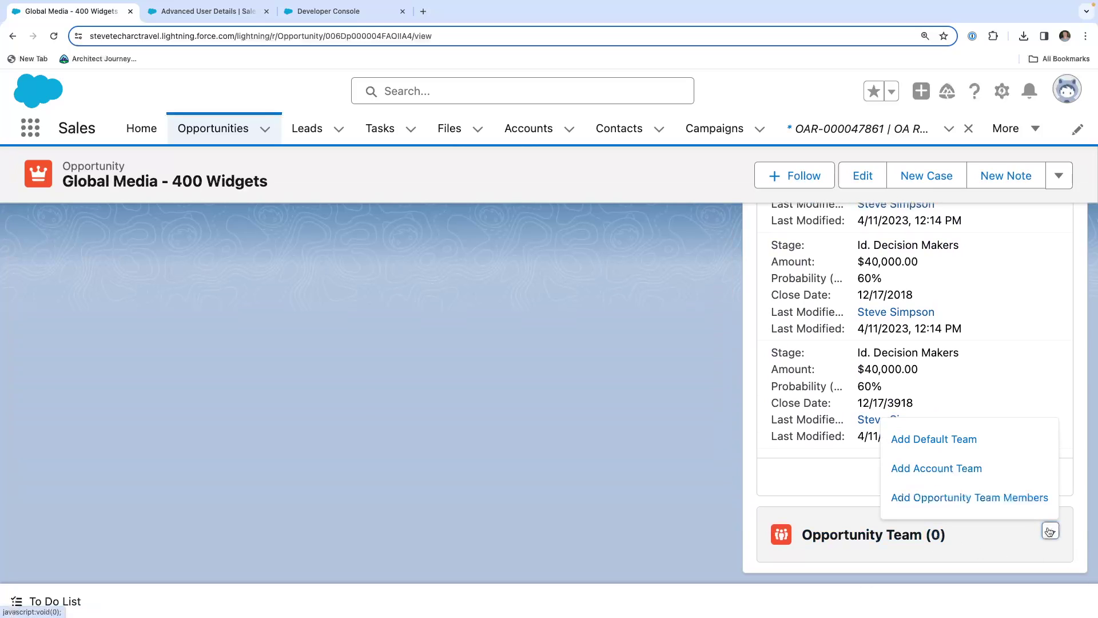
left_click(955, 444)
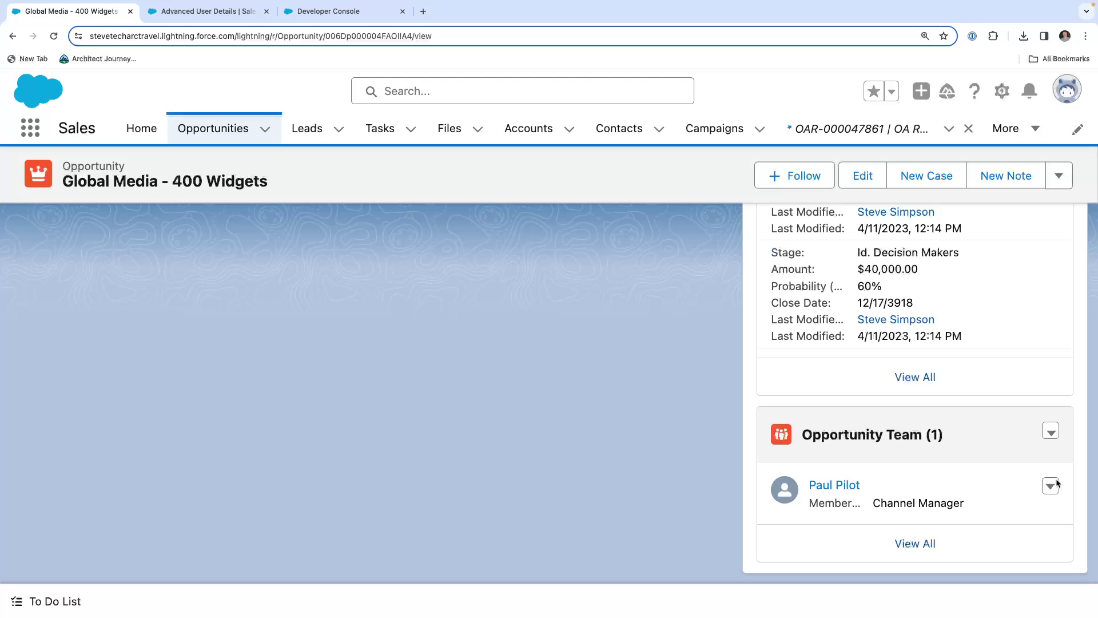
Look over the Opportunity Team dropdown options and close it without choosing any
left_click(1052, 434)
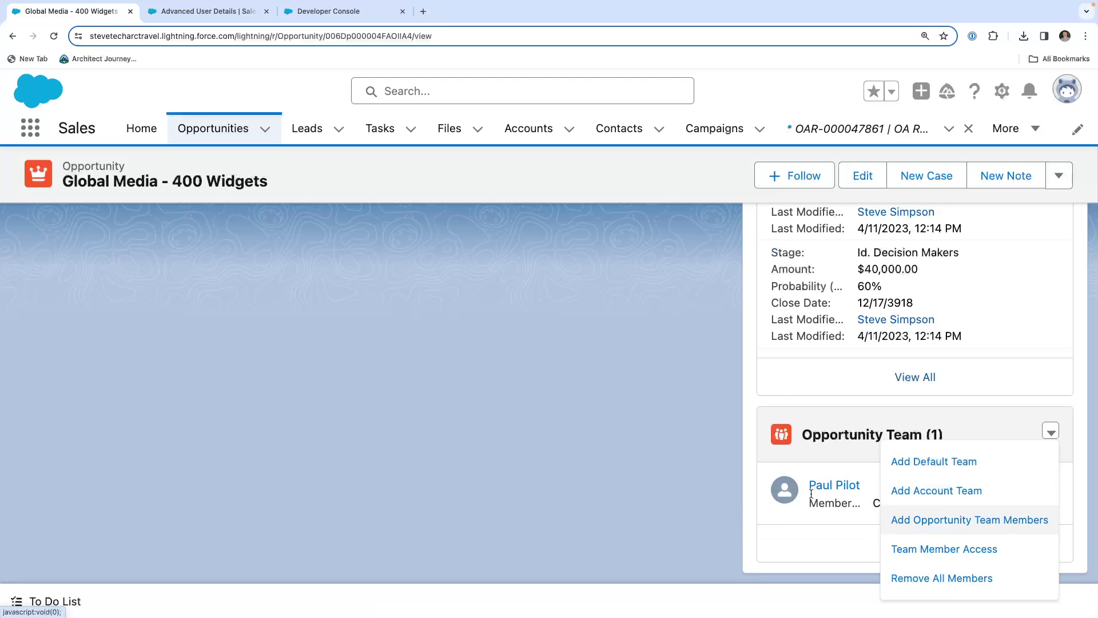
left_click(699, 452)
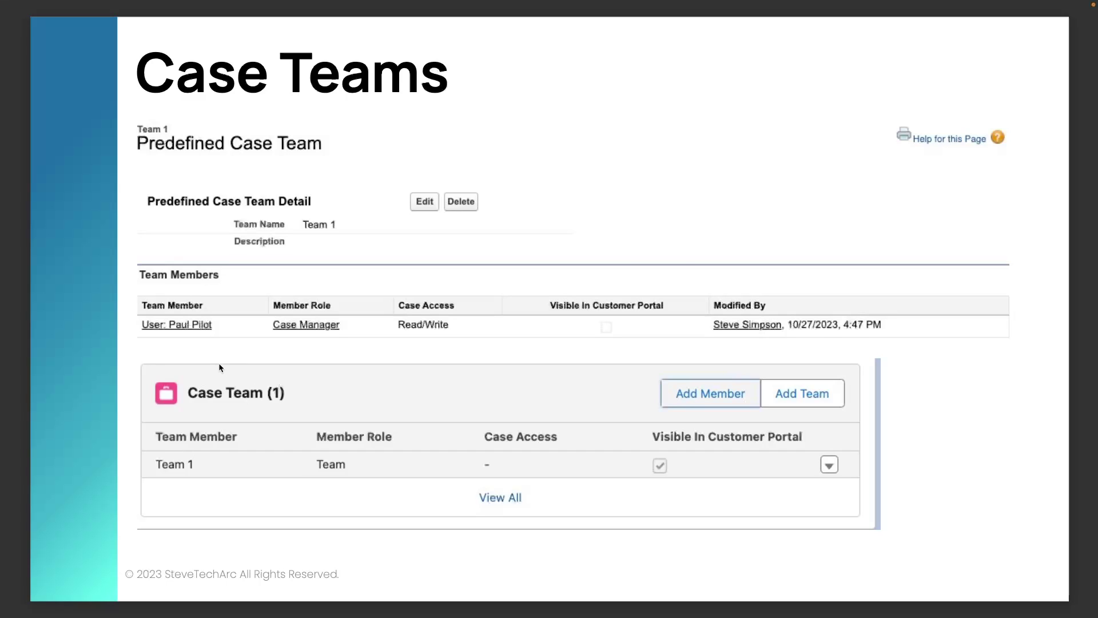
Step to the final slide and back to Predefined Case Team, then go to Case Team Roles setup
key("Right")
key("Left")
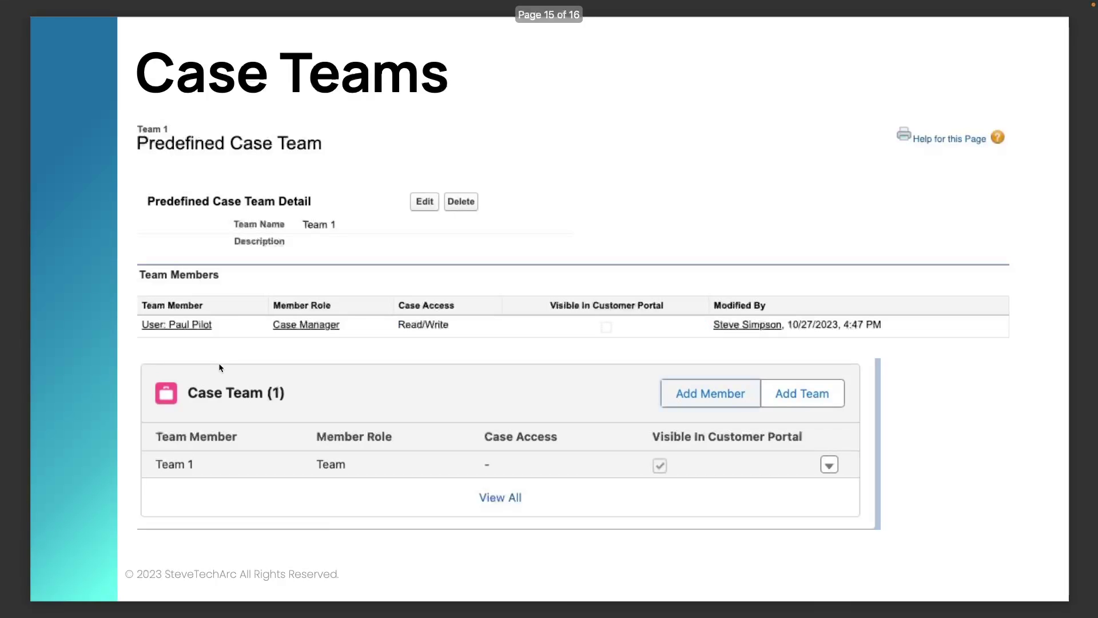
mouse_move(178, 4)
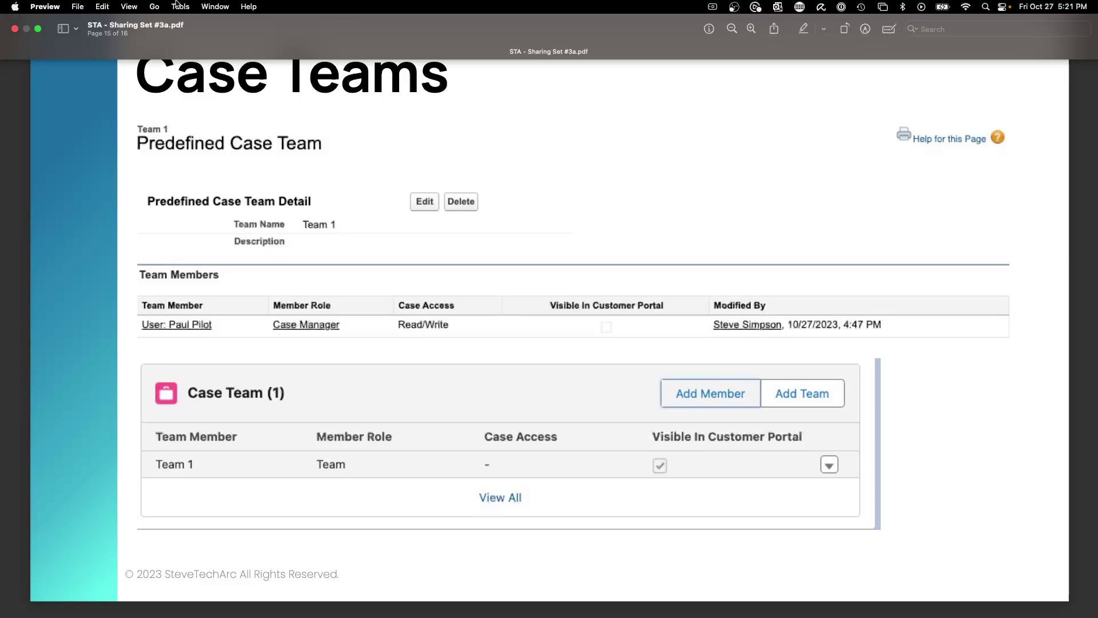
key("super+Tab")
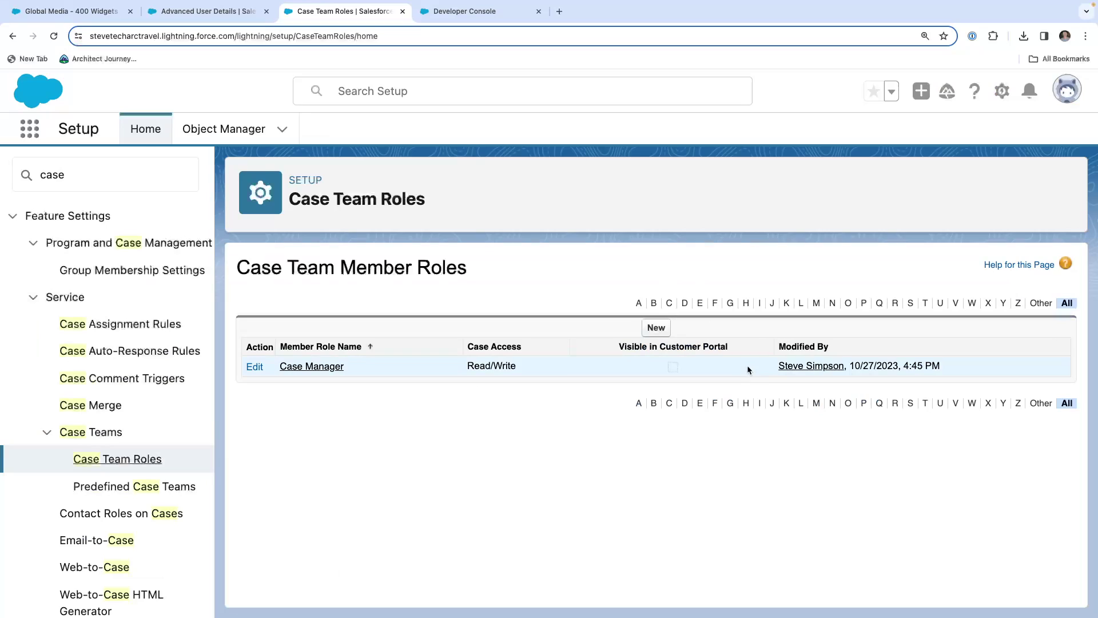
Check Team 1's Case Manager member under Predefined Case Teams, then view Sample Case 2's empty Case Team
left_click(137, 484)
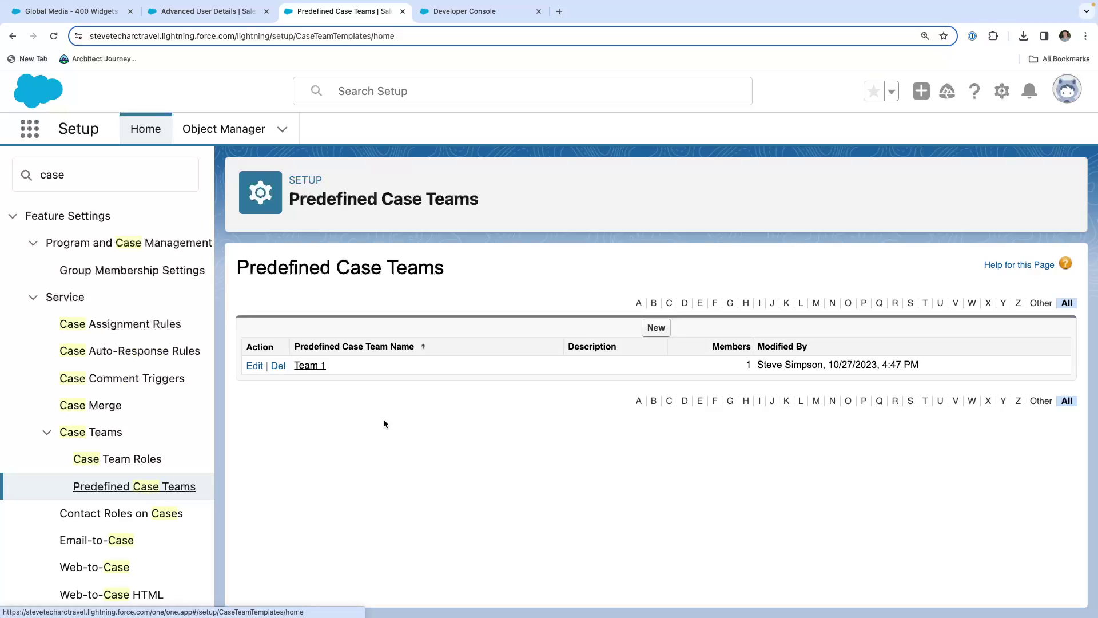
left_click(318, 367)
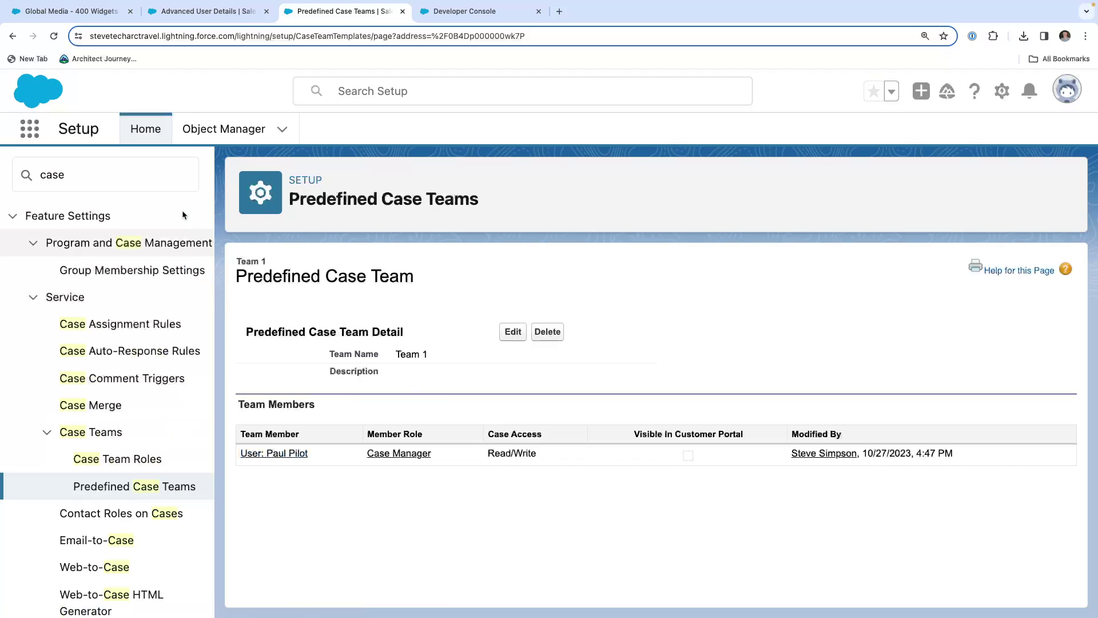
key("super+1")
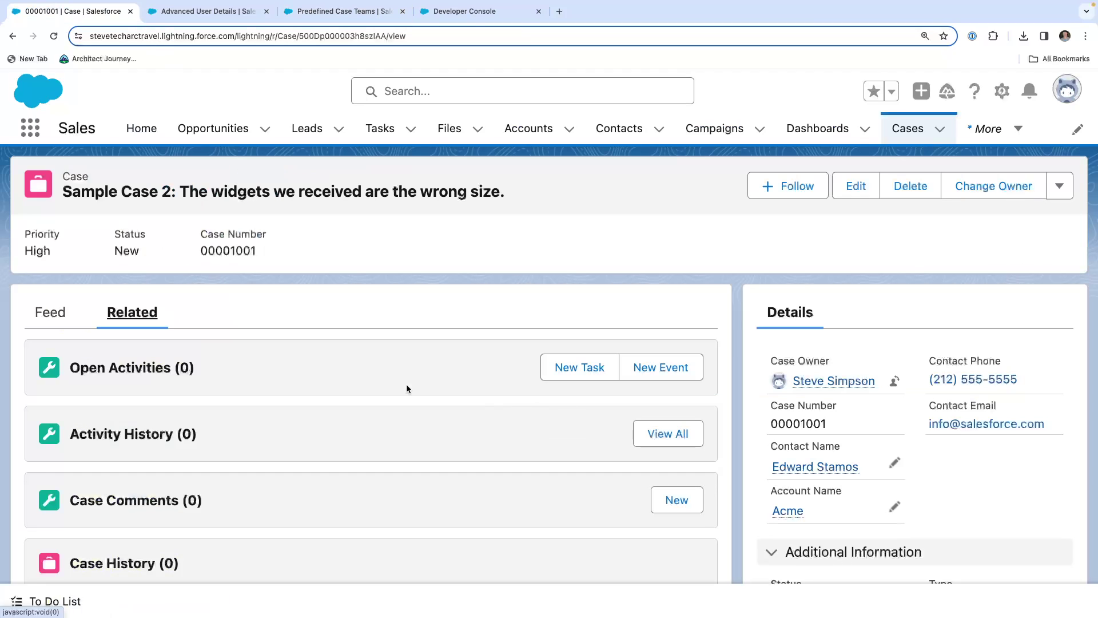
scroll(369, 349, "down", 6)
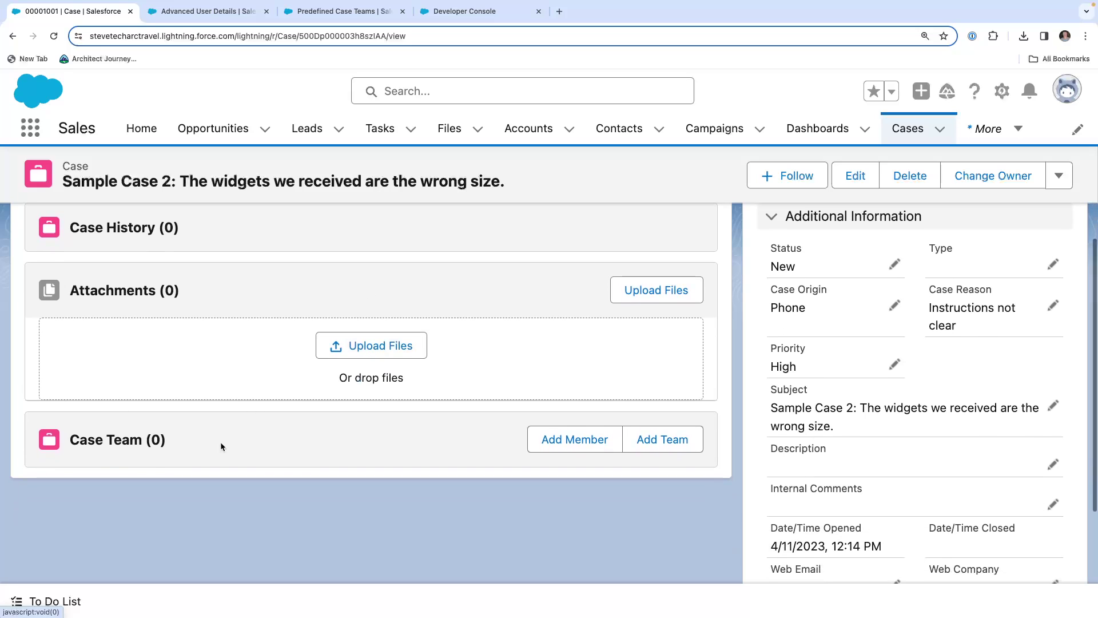
Choose Team 1 in Add Team and save it onto Sample Case 2's Case Team
left_click(694, 441)
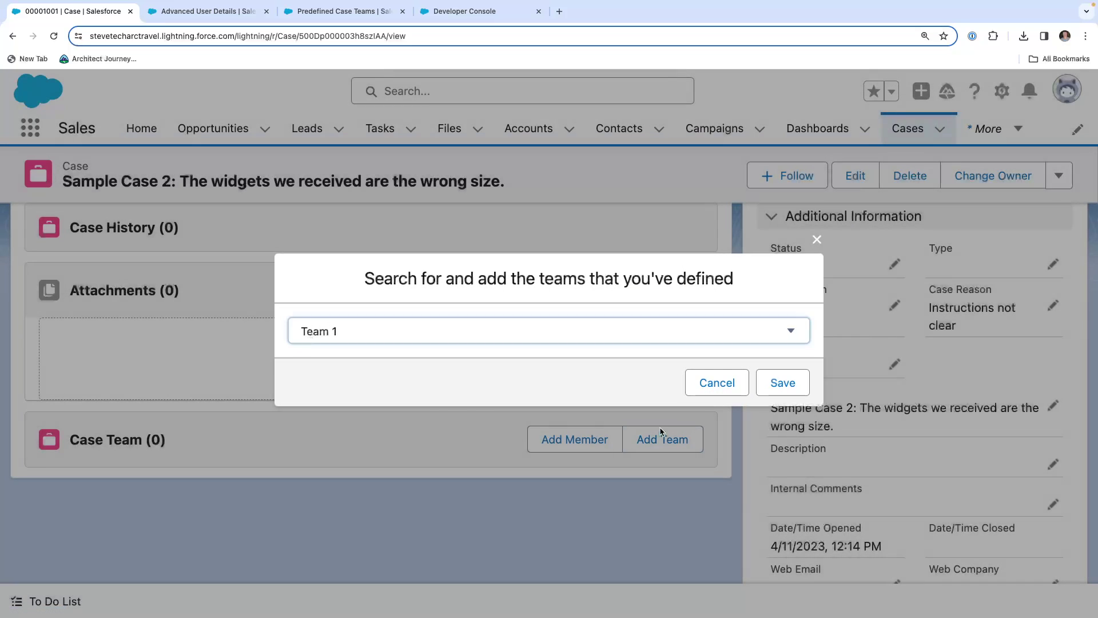
left_click(348, 338)
left_click(347, 337)
left_click(784, 382)
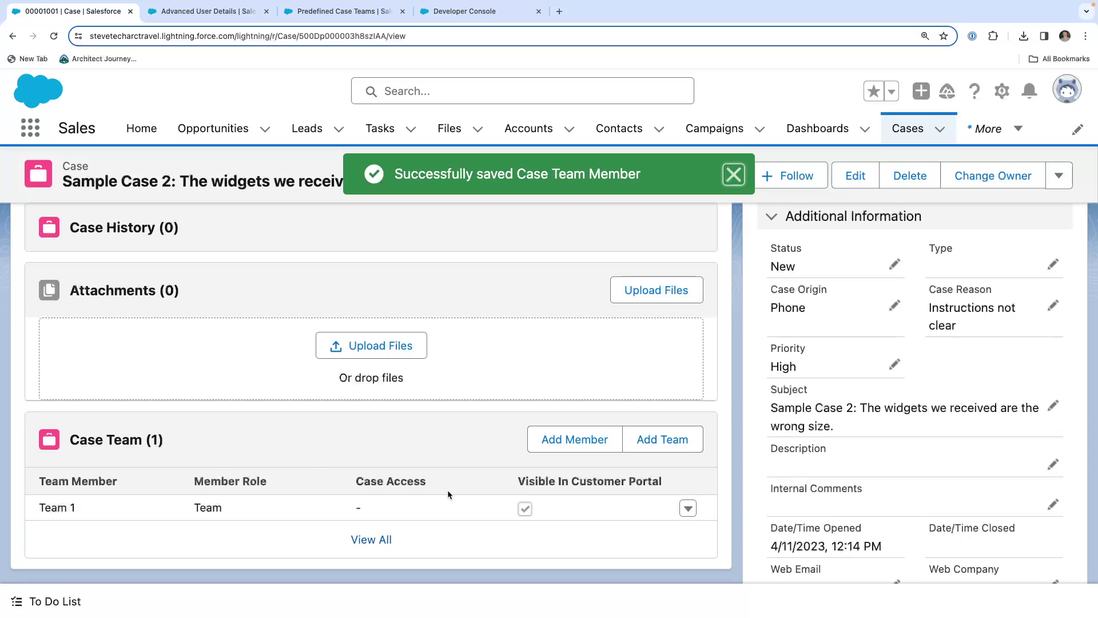
scroll(448, 489, "up", 10)
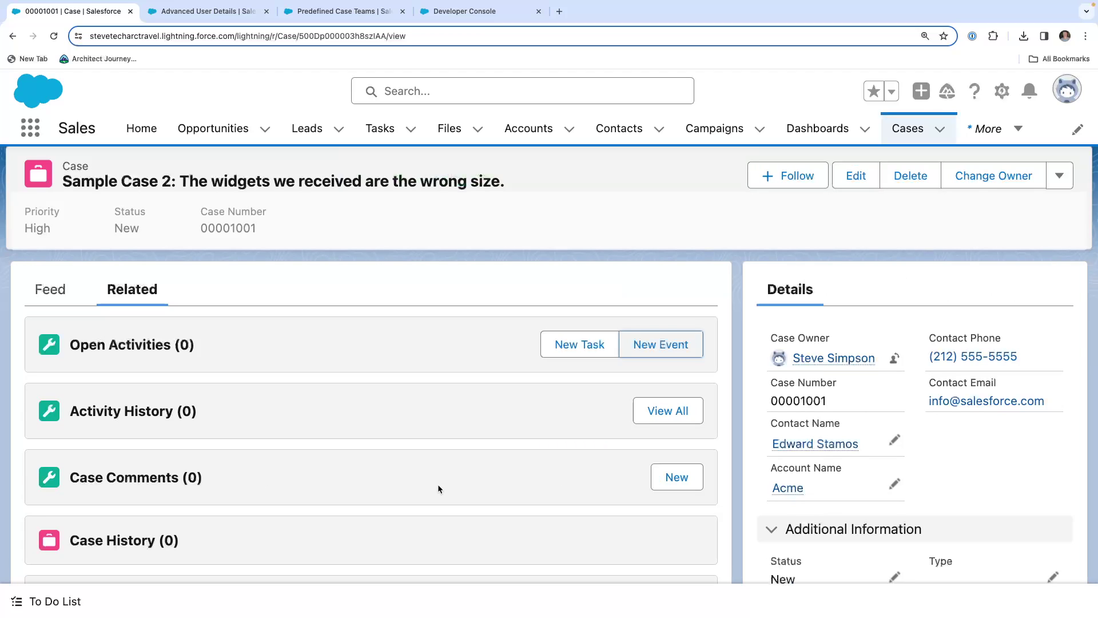
Search People for the manager user and add them as Case Manager with Read/Write access
scroll(438, 484, "down", 5)
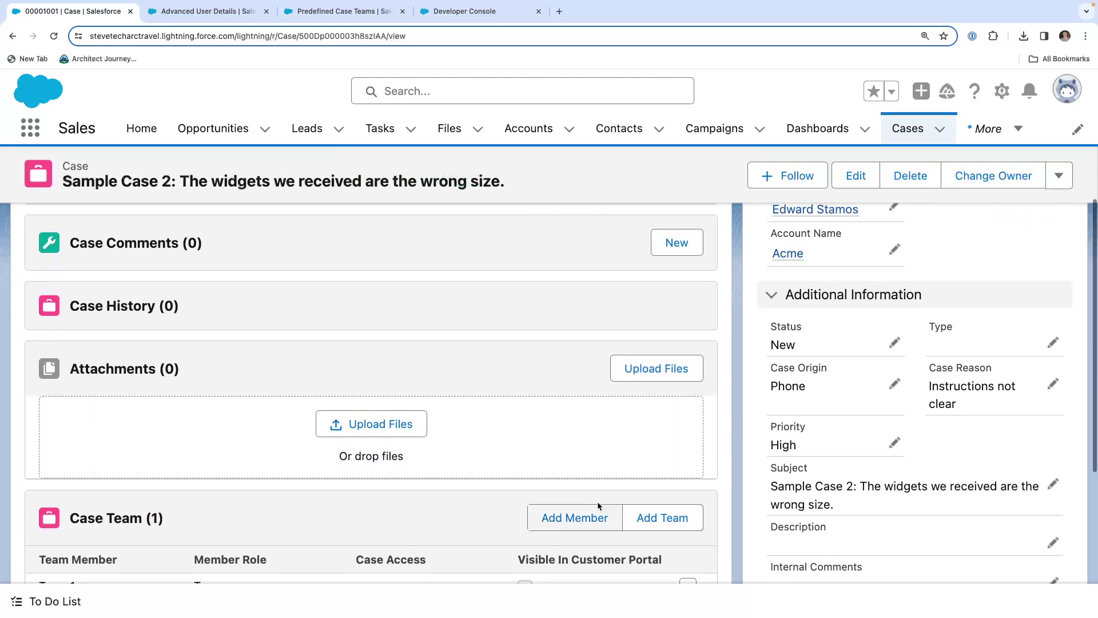
scroll(599, 506, "down", 2)
left_click(572, 451)
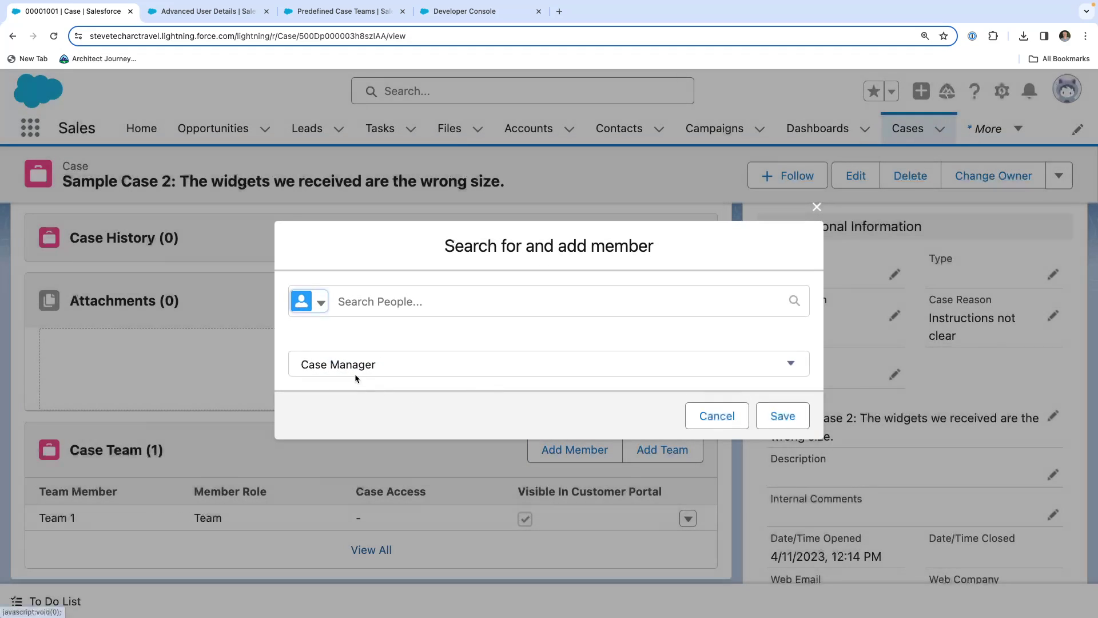
left_click(341, 303)
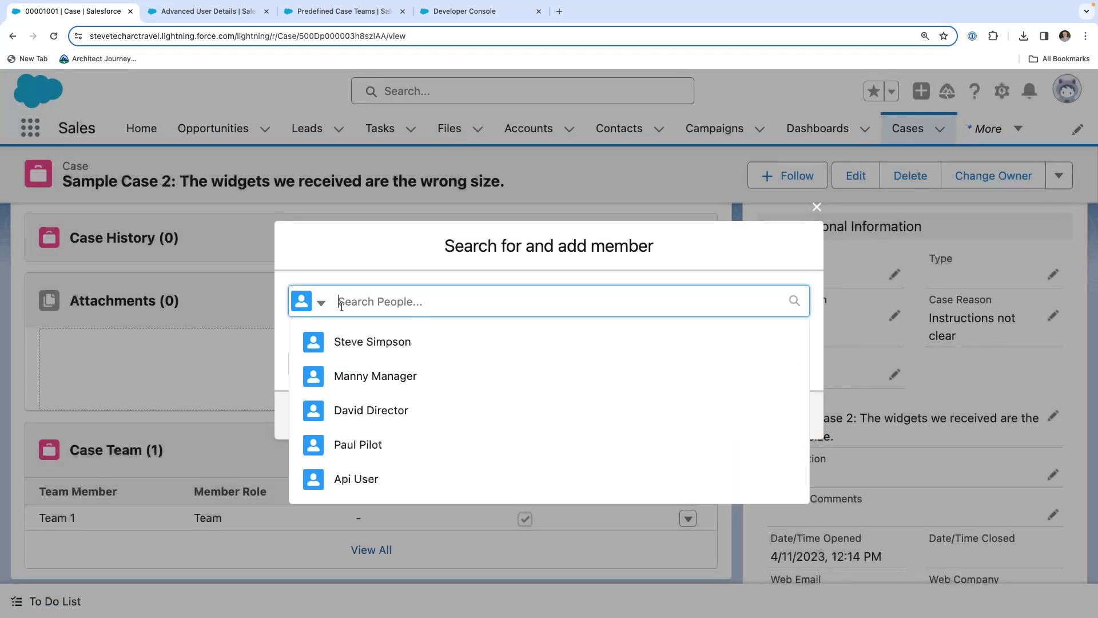
type("man")
left_click(448, 371)
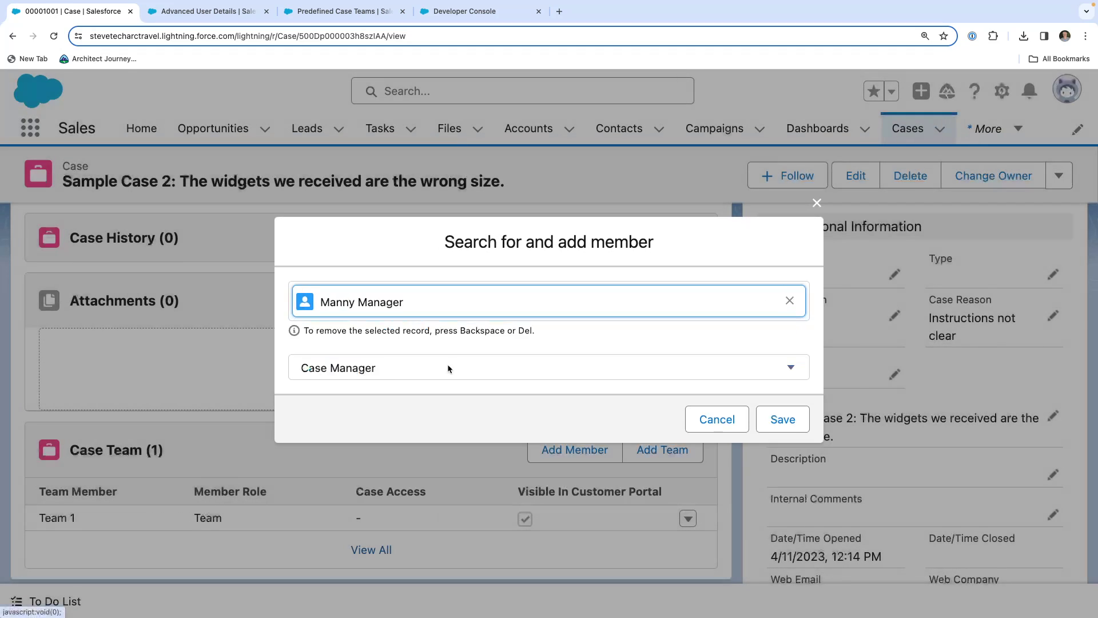
left_click(778, 420)
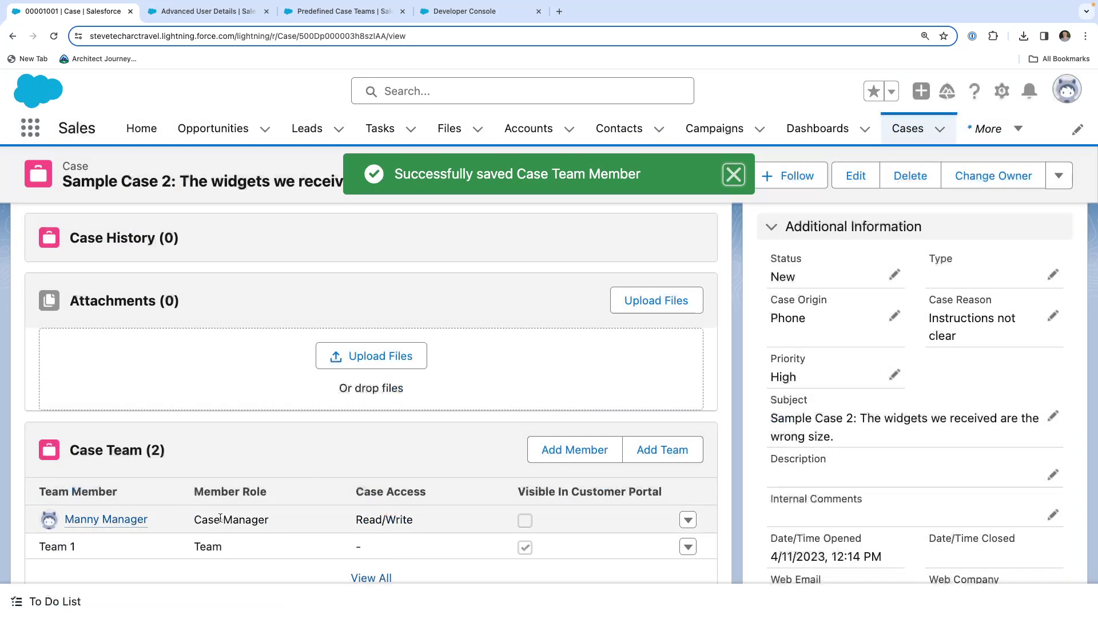
scroll(149, 520, "down", 1)
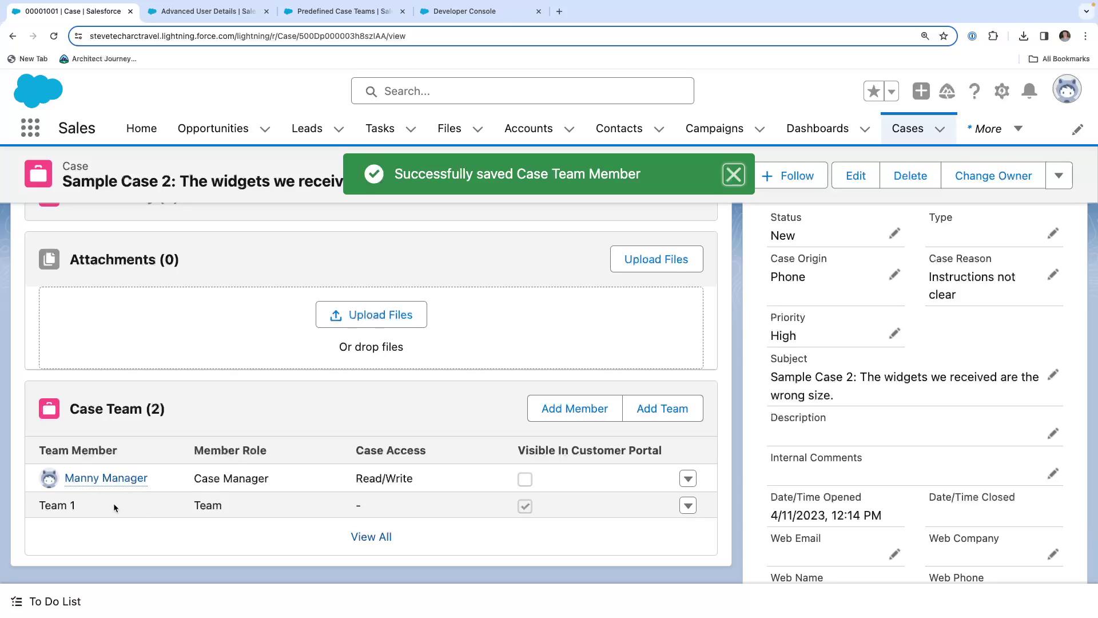